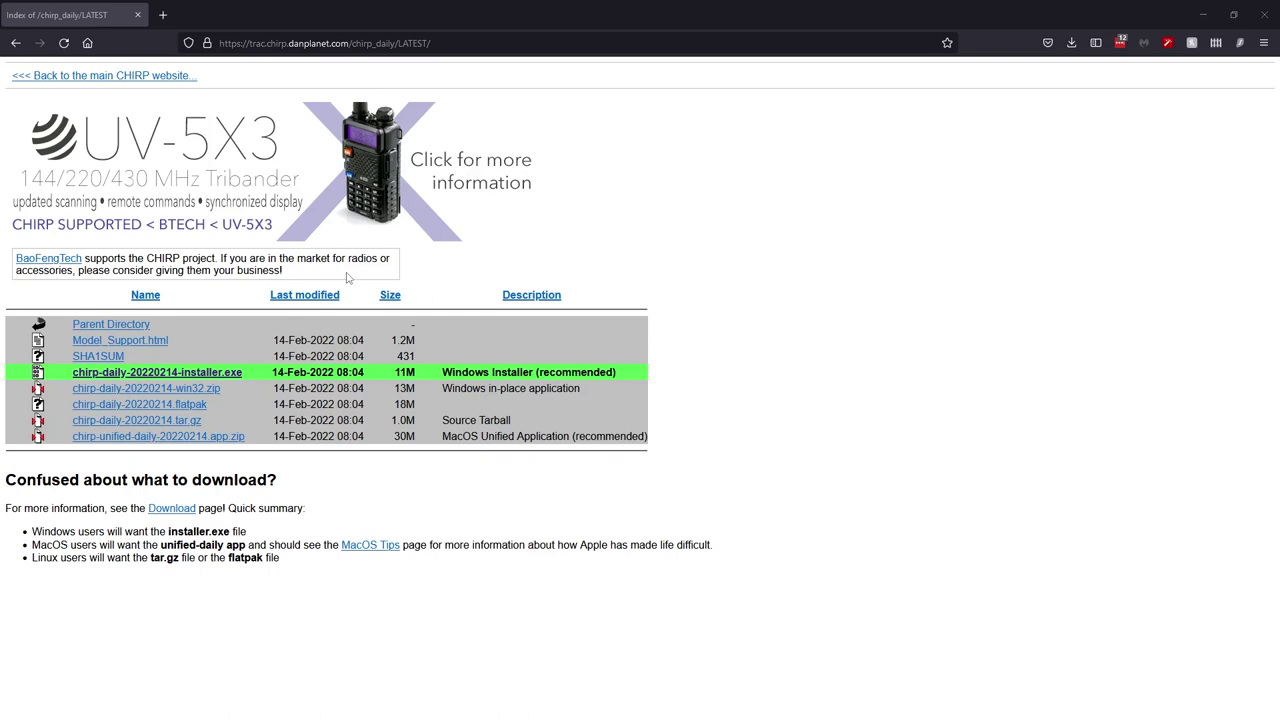
Download chirp-daily-20220214-installer.exe from the CHIRP daily build page and launch it.
{"action": "left_click", "coordinate": [209, 376]}
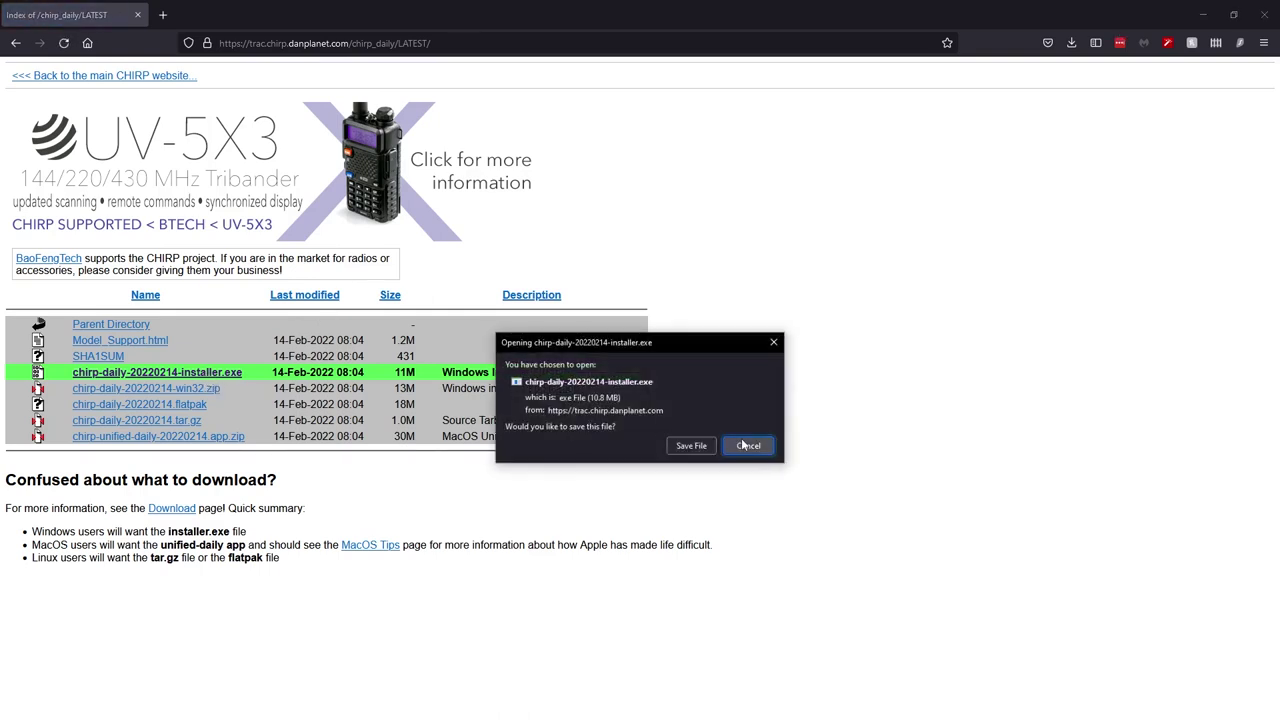
{"action": "left_click", "coordinate": [691, 445]}
{"action": "left_click", "coordinate": [836, 190]}
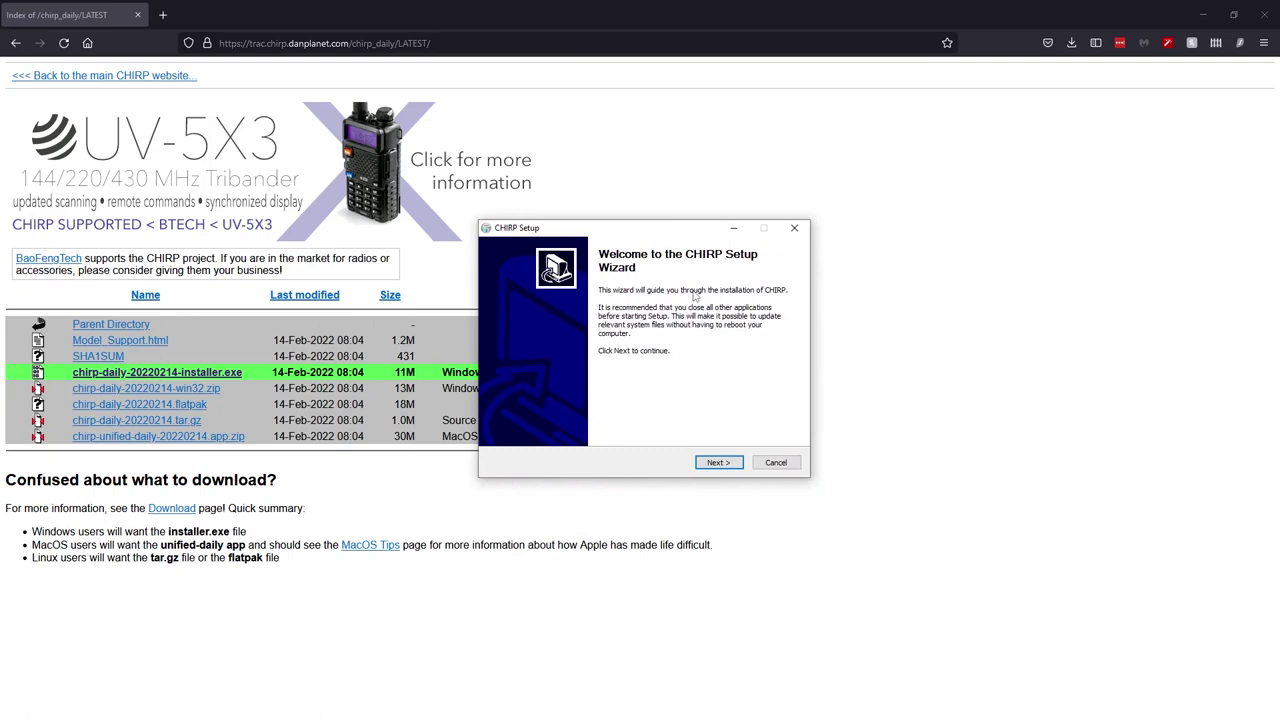
Install CHIRP with the setup wizard's default options and finish the wizard.
{"action": "left_click", "coordinate": [717, 462]}
{"action": "left_click", "coordinate": [717, 462]}
{"action": "left_click", "coordinate": [715, 464]}
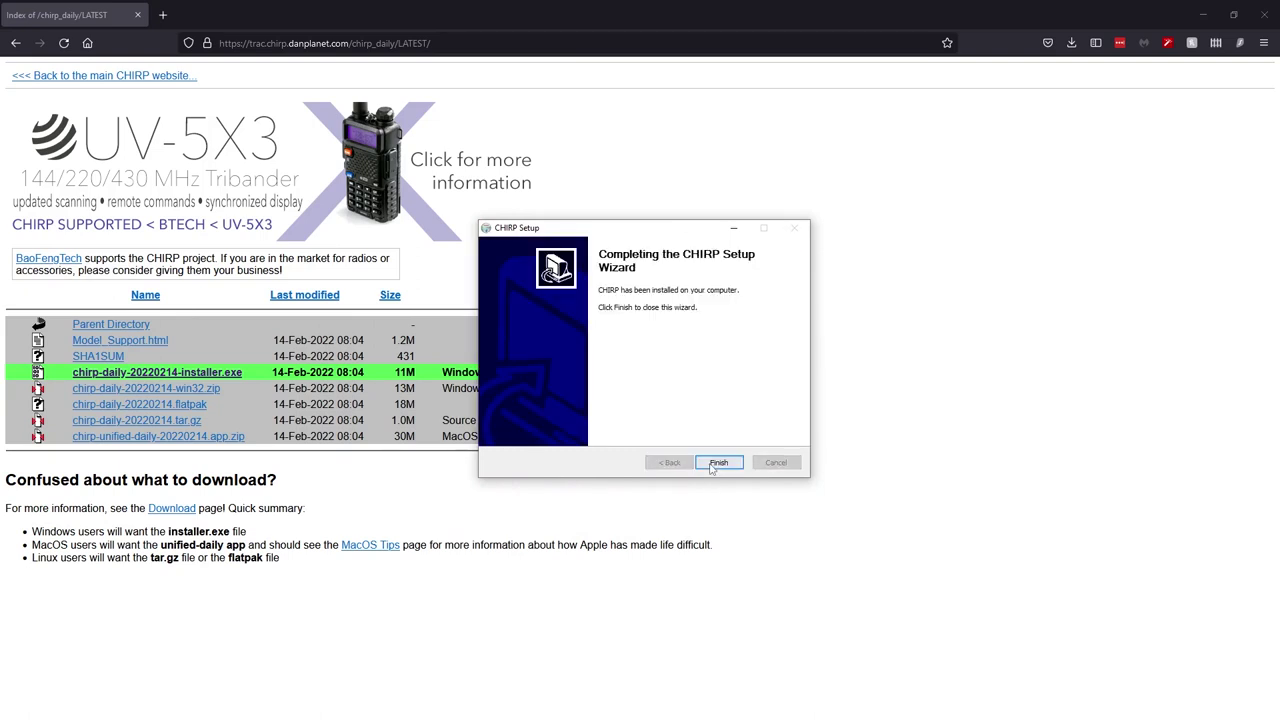
{"action": "left_click", "coordinate": [718, 463]}
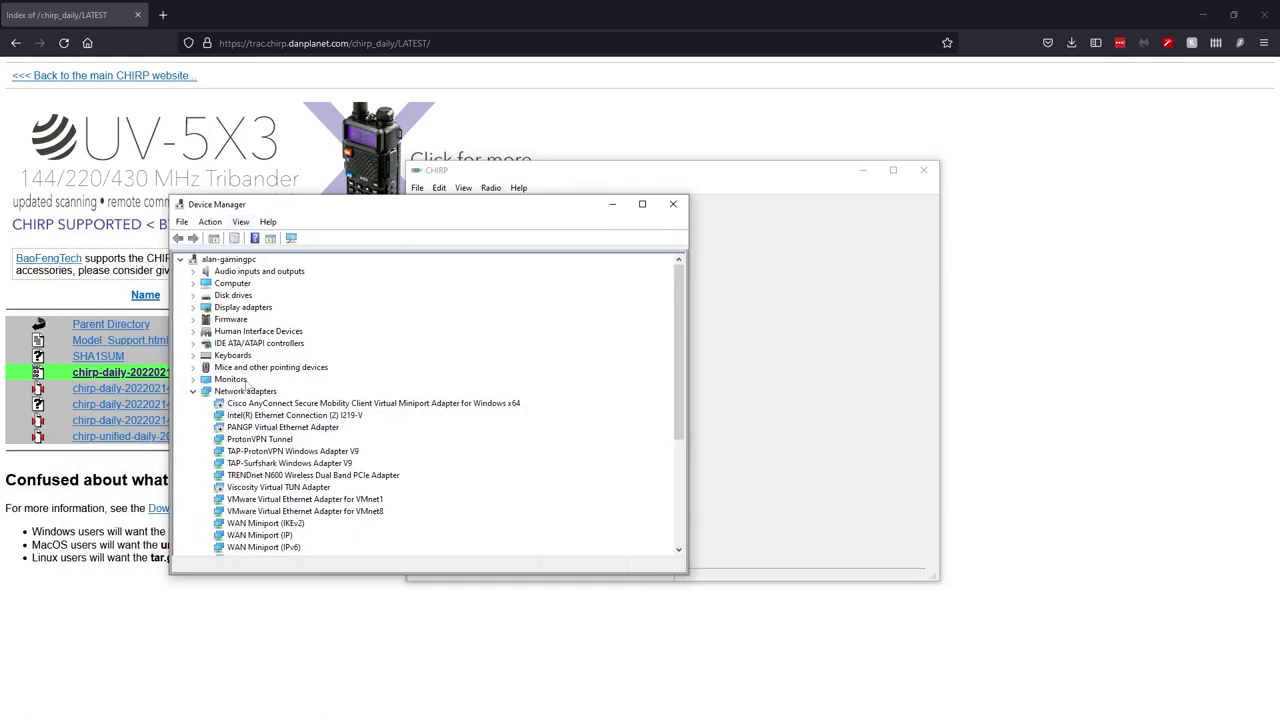
Check in Device Manager which COM port the Prolific USB-to-Serial cable uses, and minimize the window.
{"action": "scroll", "coordinate": [249, 386], "scroll_direction": "down", "scroll_amount": 4}
{"action": "left_click", "coordinate": [193, 488]}
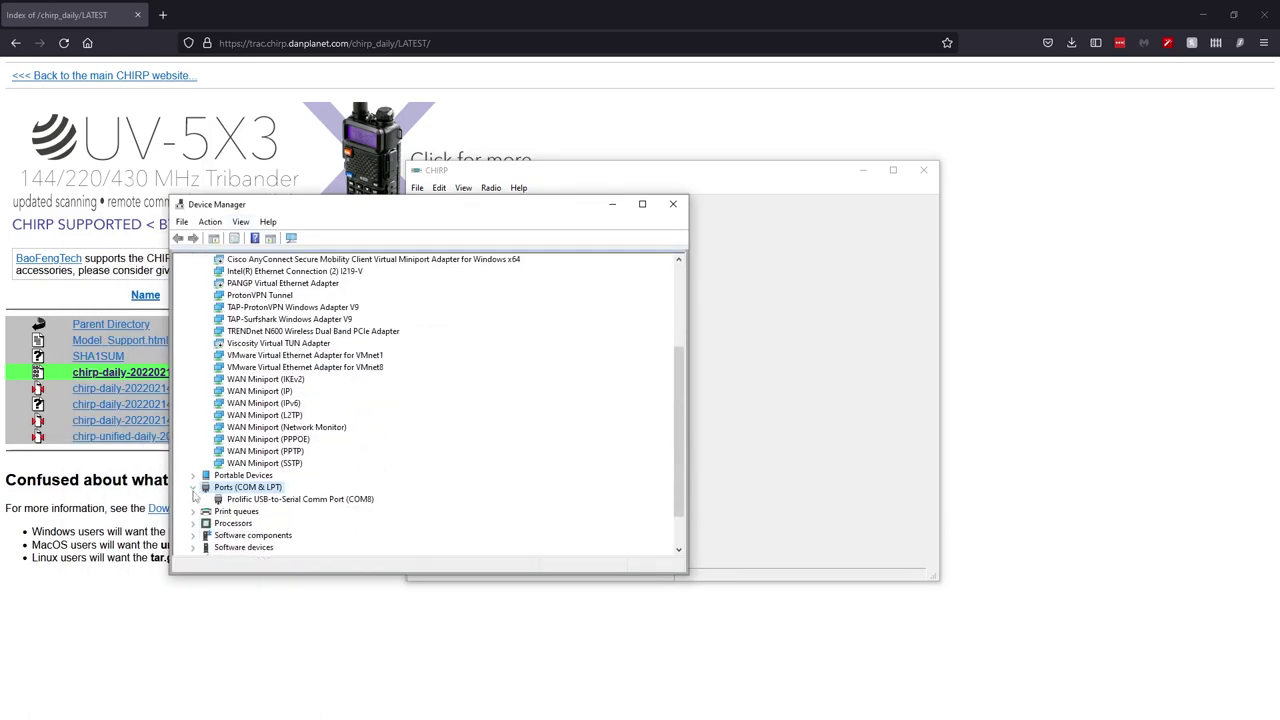
{"action": "left_click", "coordinate": [351, 504]}
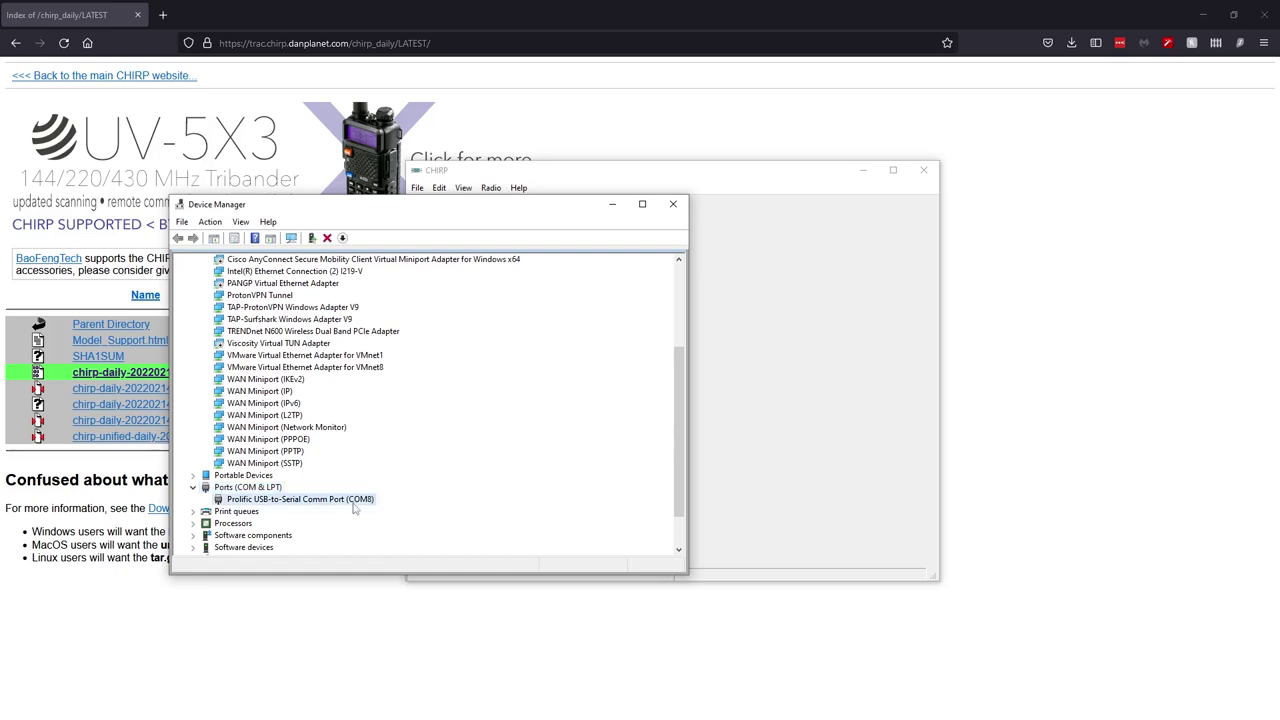
{"action": "left_click", "coordinate": [612, 204]}
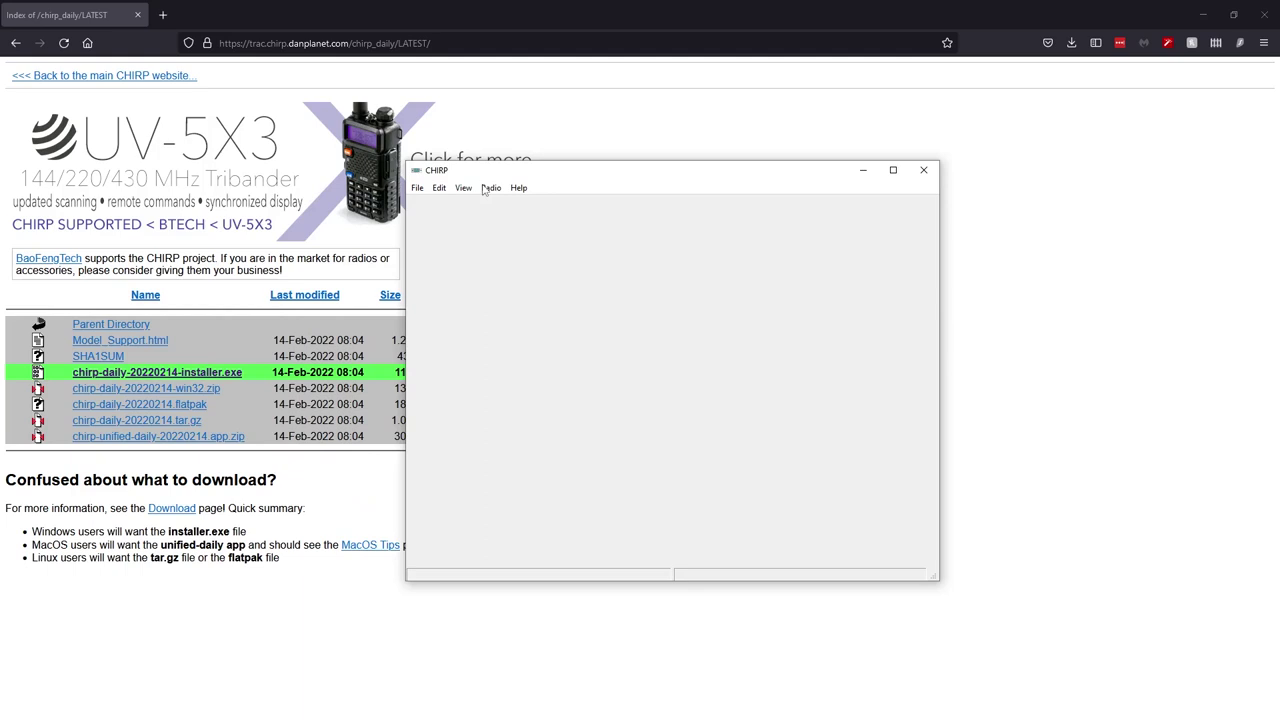
Start a download from the radio in CHIRP, with COM8 as the port and Baofeng as the vendor.
{"action": "left_click", "coordinate": [487, 188]}
{"action": "left_click", "coordinate": [500, 210]}
{"action": "left_click", "coordinate": [668, 372]}
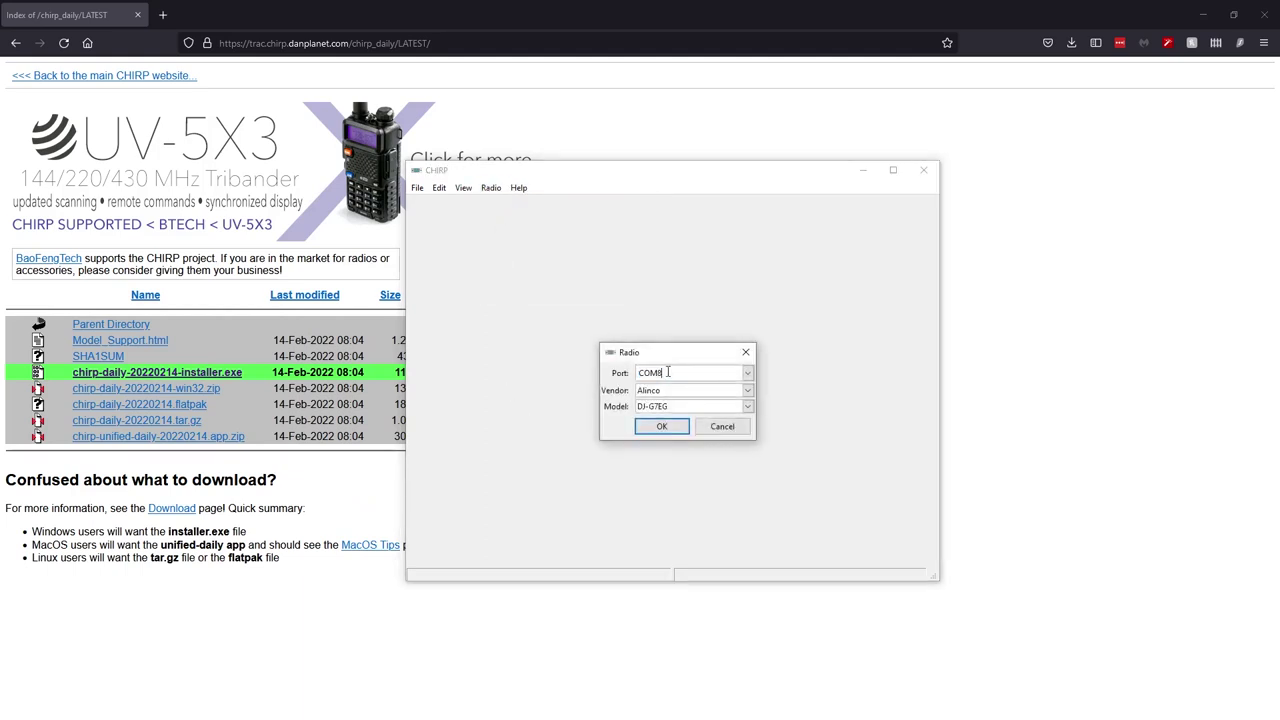
{"action": "double_click", "coordinate": [668, 372]}
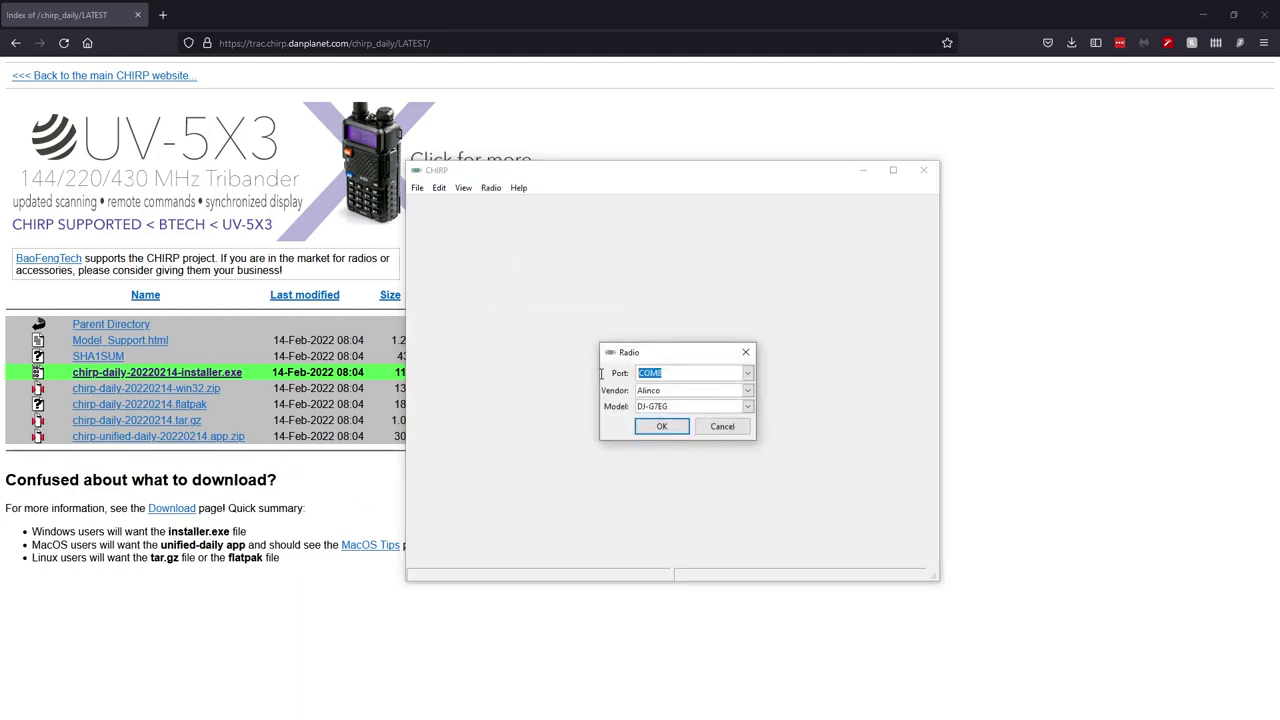
{"action": "left_click", "coordinate": [747, 373]}
{"action": "left_click", "coordinate": [740, 389]}
{"action": "left_click", "coordinate": [747, 391]}
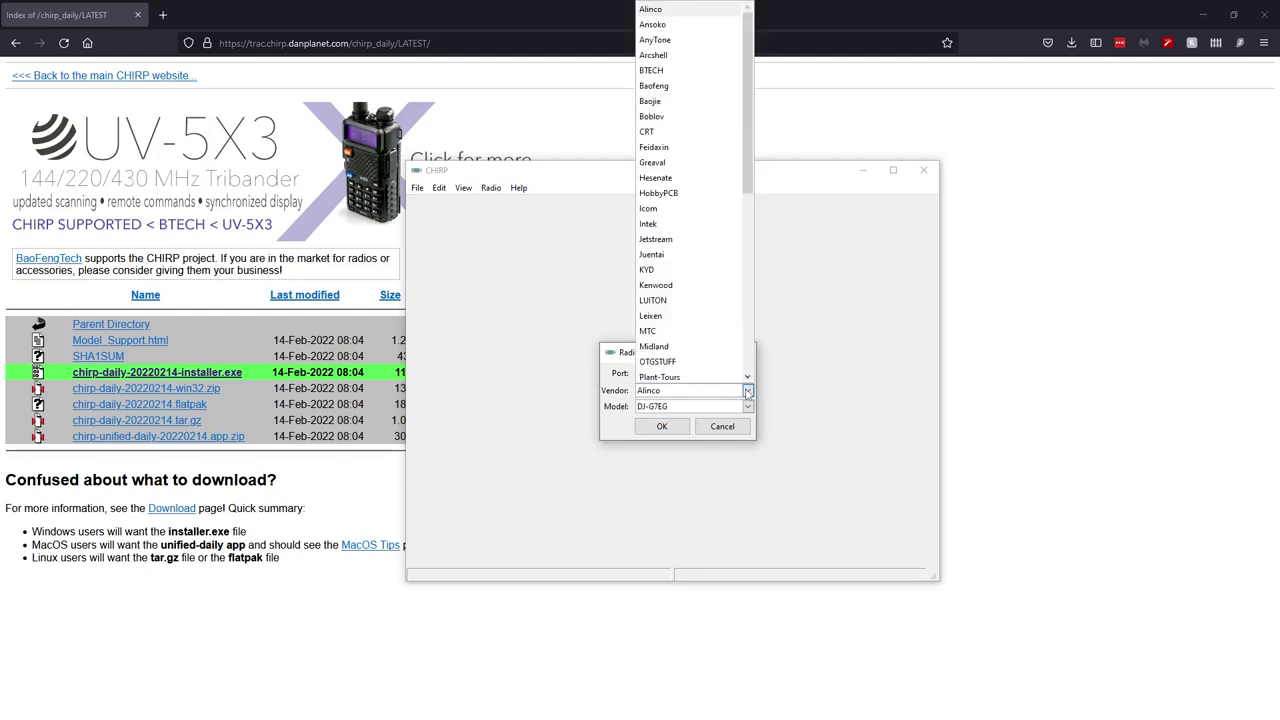
{"action": "left_click", "coordinate": [695, 88]}
Choose UV-9G as the radio model and confirm the radio connection settings.
{"action": "left_click", "coordinate": [747, 407]}
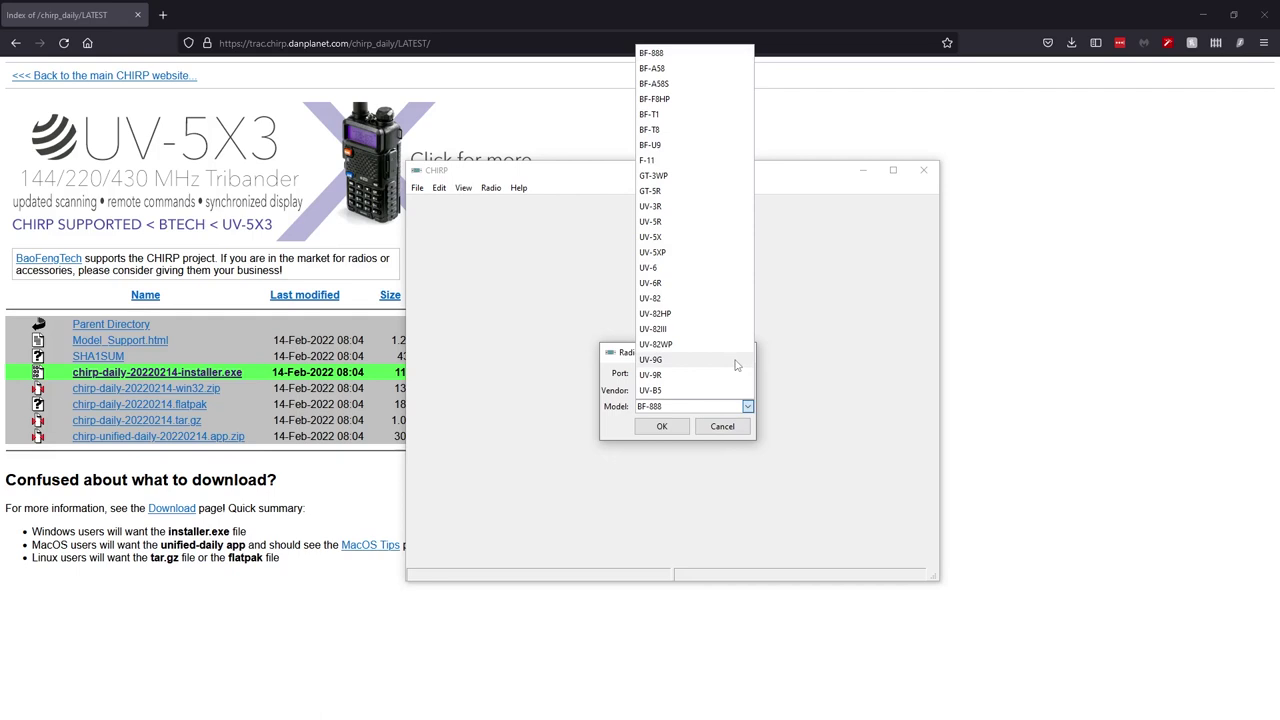
{"action": "left_click", "coordinate": [735, 362]}
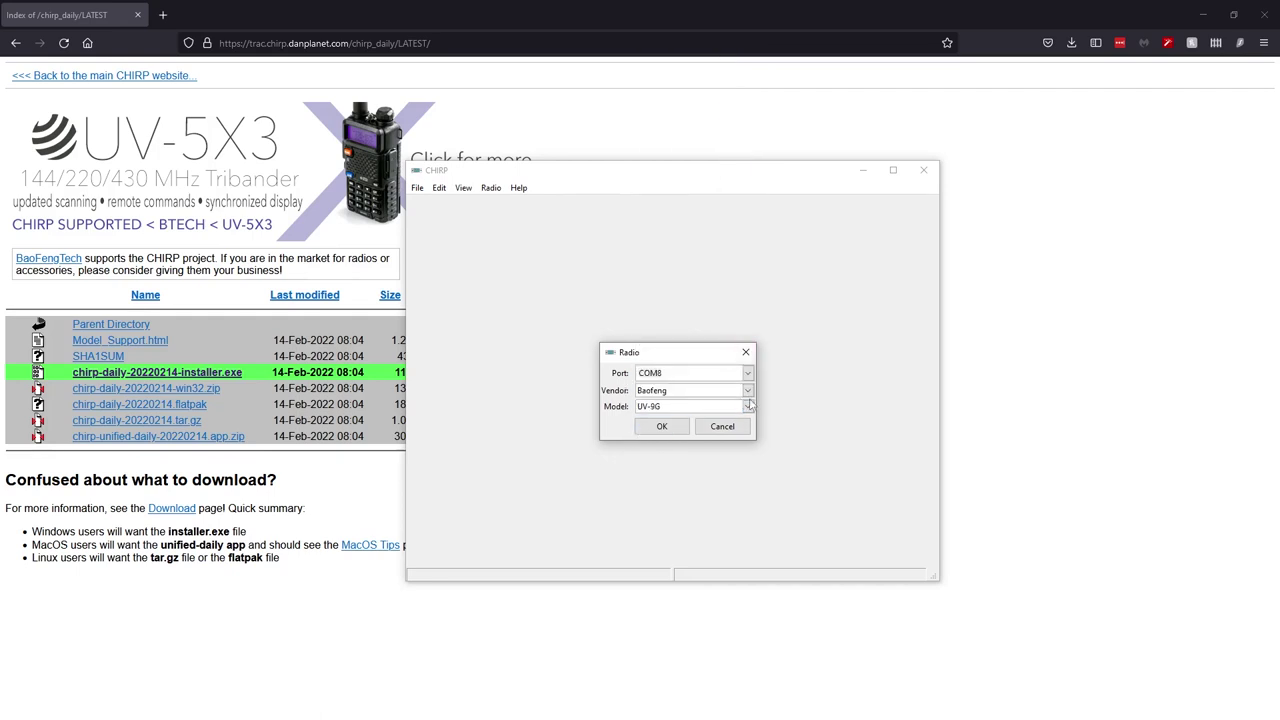
{"action": "left_click", "coordinate": [748, 407]}
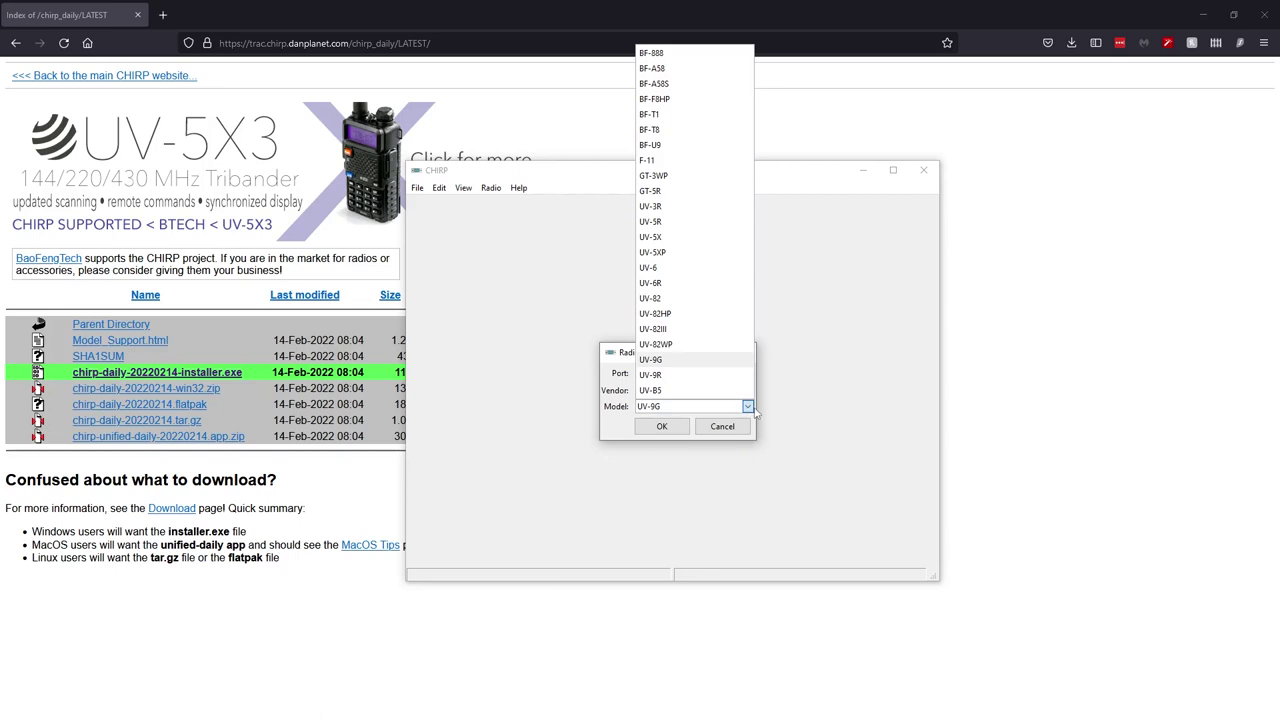
{"action": "left_click", "coordinate": [748, 407]}
{"action": "left_click", "coordinate": [647, 428]}
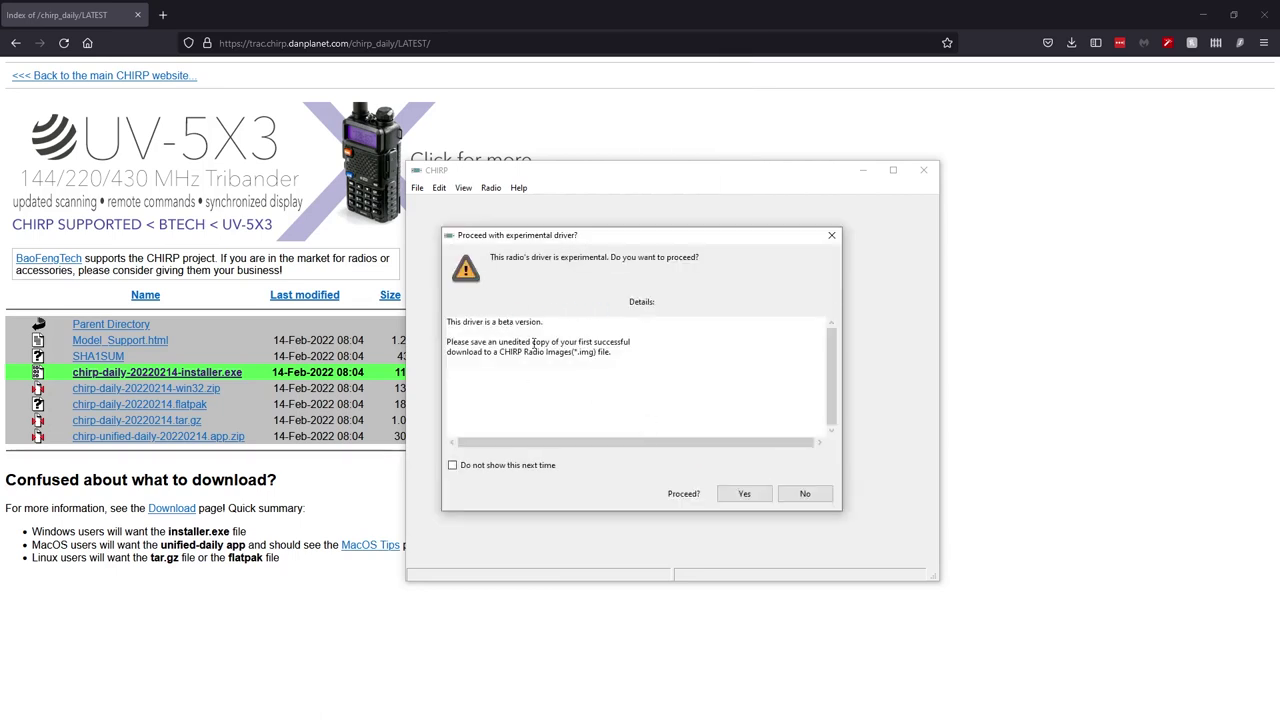
Proceed with the experimental driver and accept the Baofeng UV-9G instructions to download the radio's data.
{"action": "left_click", "coordinate": [744, 494]}
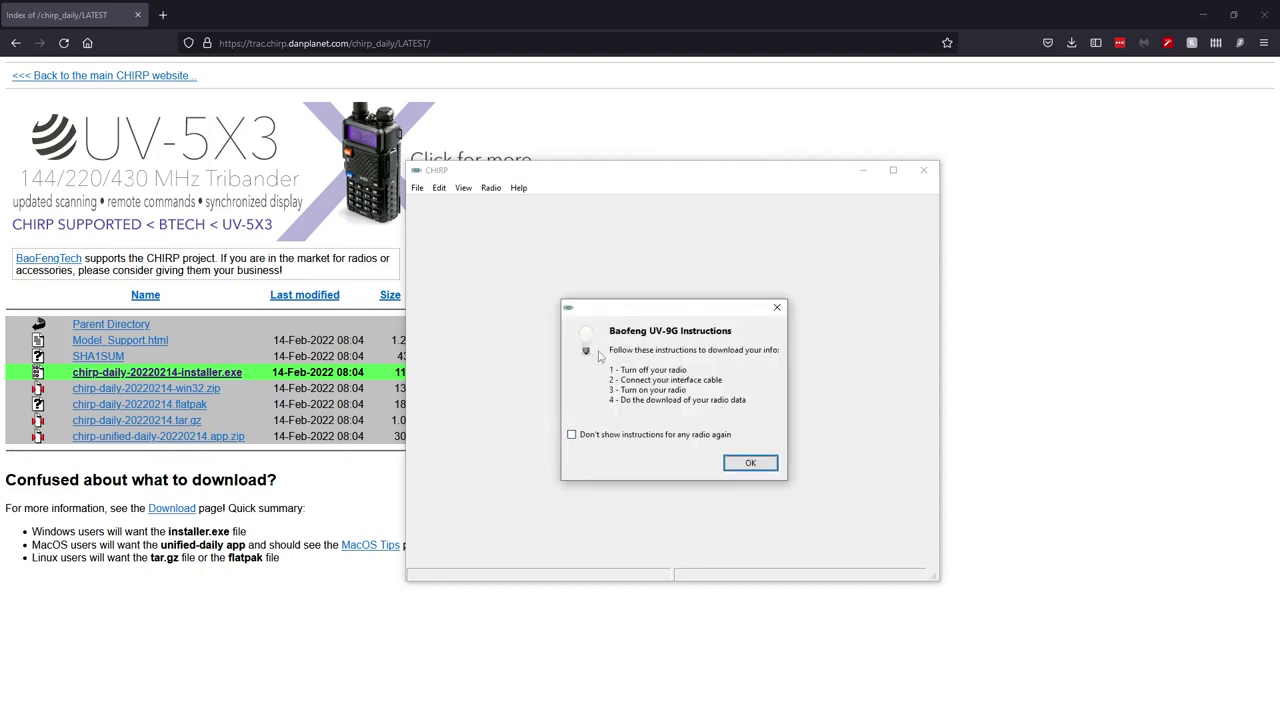
{"action": "left_click_drag", "start_coordinate": [620, 369], "coordinate": [746, 408]}
{"action": "left_click", "coordinate": [746, 408]}
{"action": "left_click", "coordinate": [757, 463]}
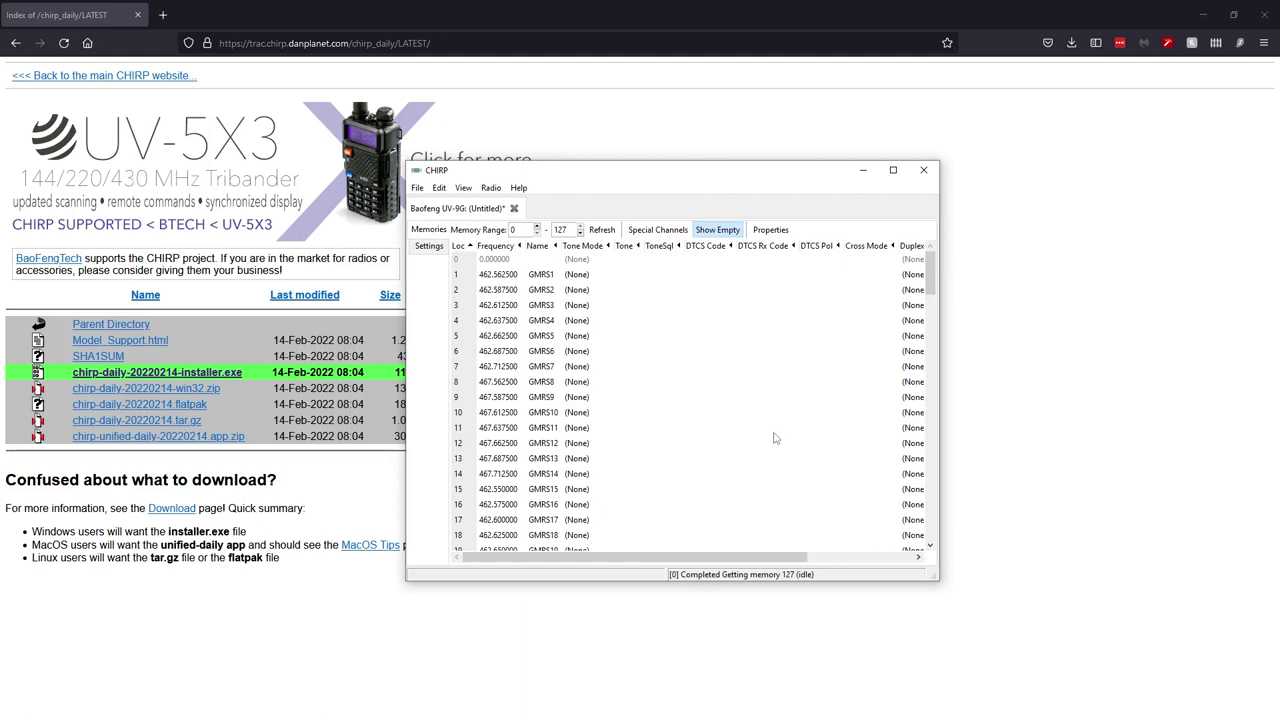
Move and enlarge the CHIRP window, and look through the downloaded memories down to the NOAA channels.
{"action": "left_click_drag", "start_coordinate": [634, 171], "coordinate": [425, 114]}
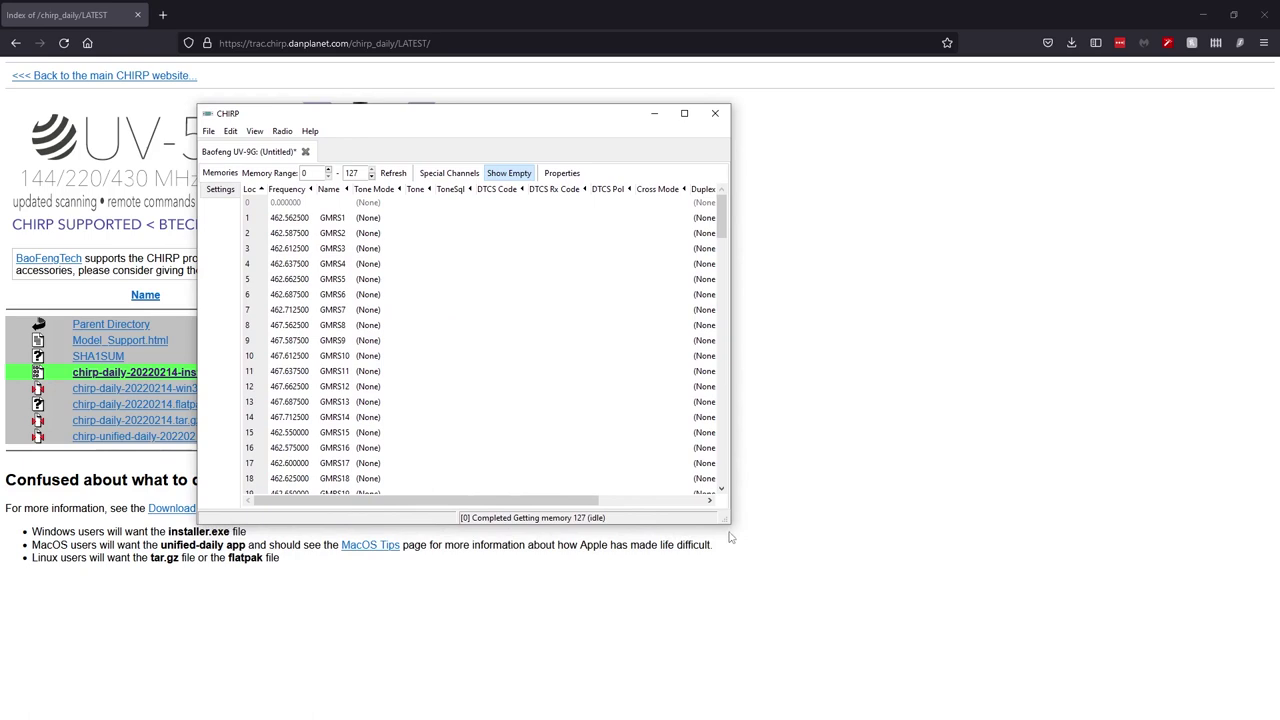
{"action": "left_click_drag", "start_coordinate": [727, 521], "coordinate": [1074, 683]}
{"action": "scroll", "coordinate": [651, 546], "scroll_direction": "down", "scroll_amount": 1}
{"action": "scroll", "coordinate": [651, 546], "scroll_direction": "down", "scroll_amount": 1}
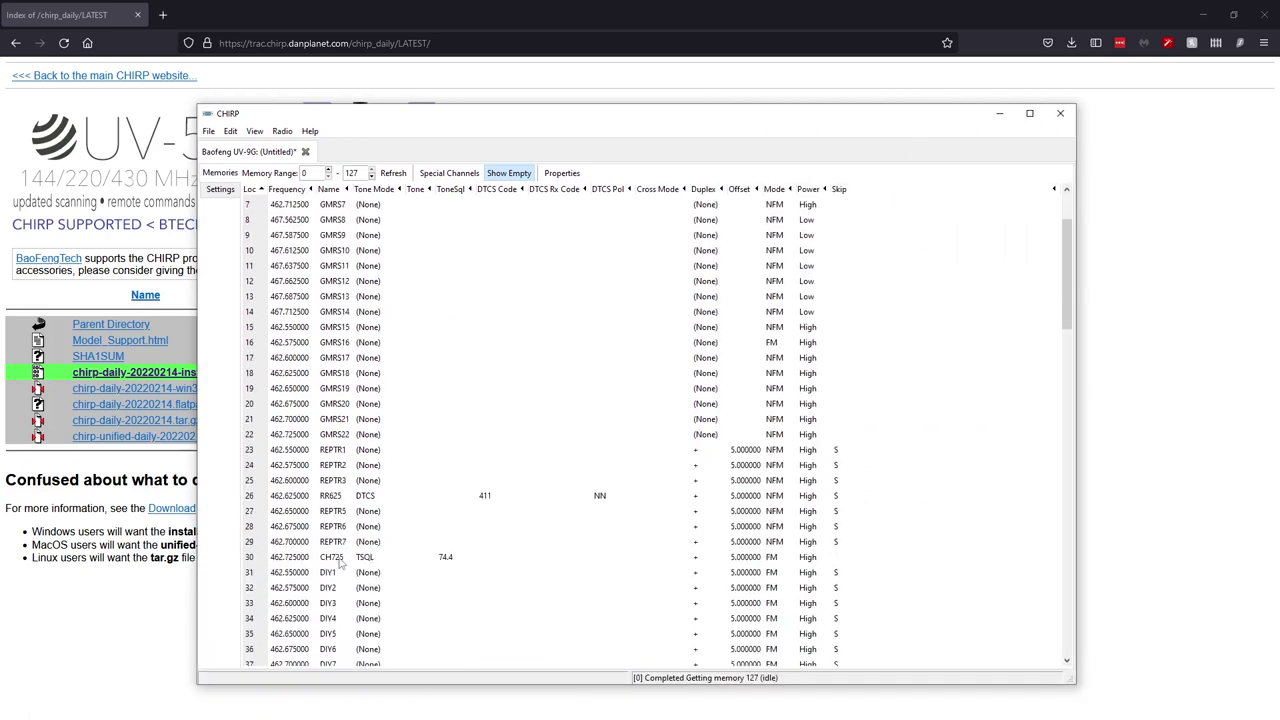
{"action": "scroll", "coordinate": [482, 518], "scroll_direction": "up", "scroll_amount": 2}
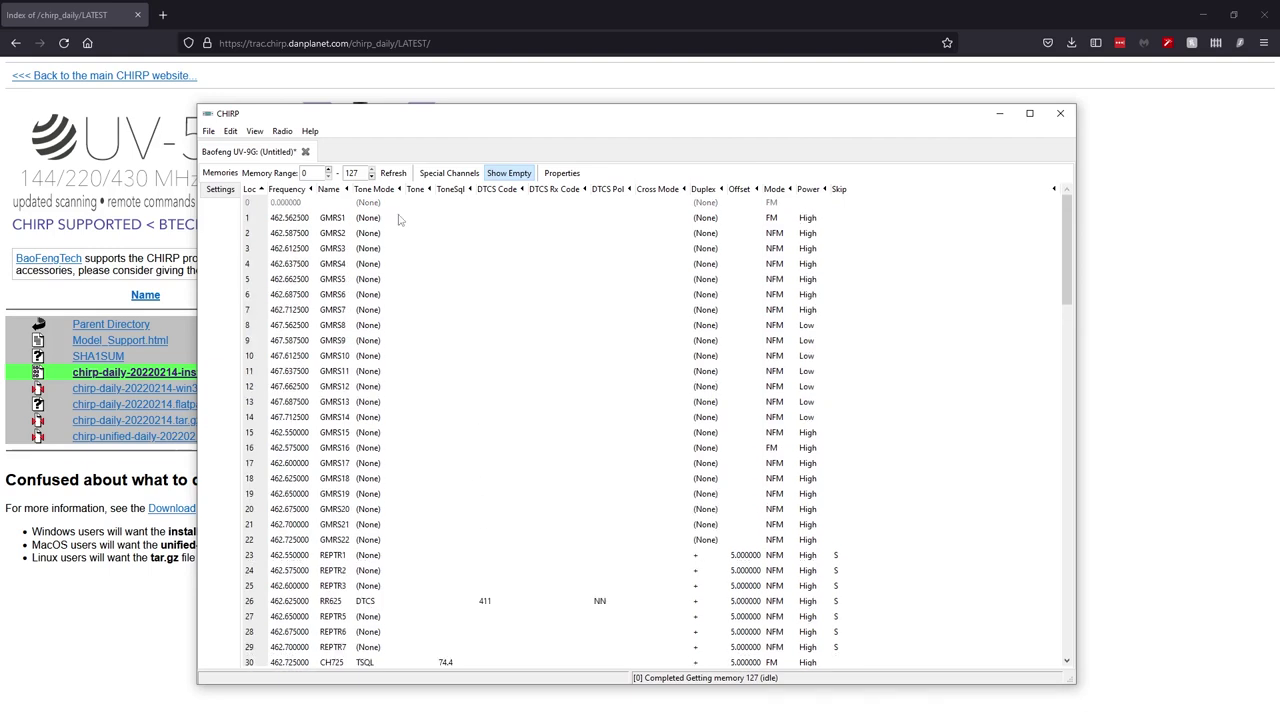
{"action": "scroll", "coordinate": [316, 230], "scroll_direction": "down", "scroll_amount": 7}
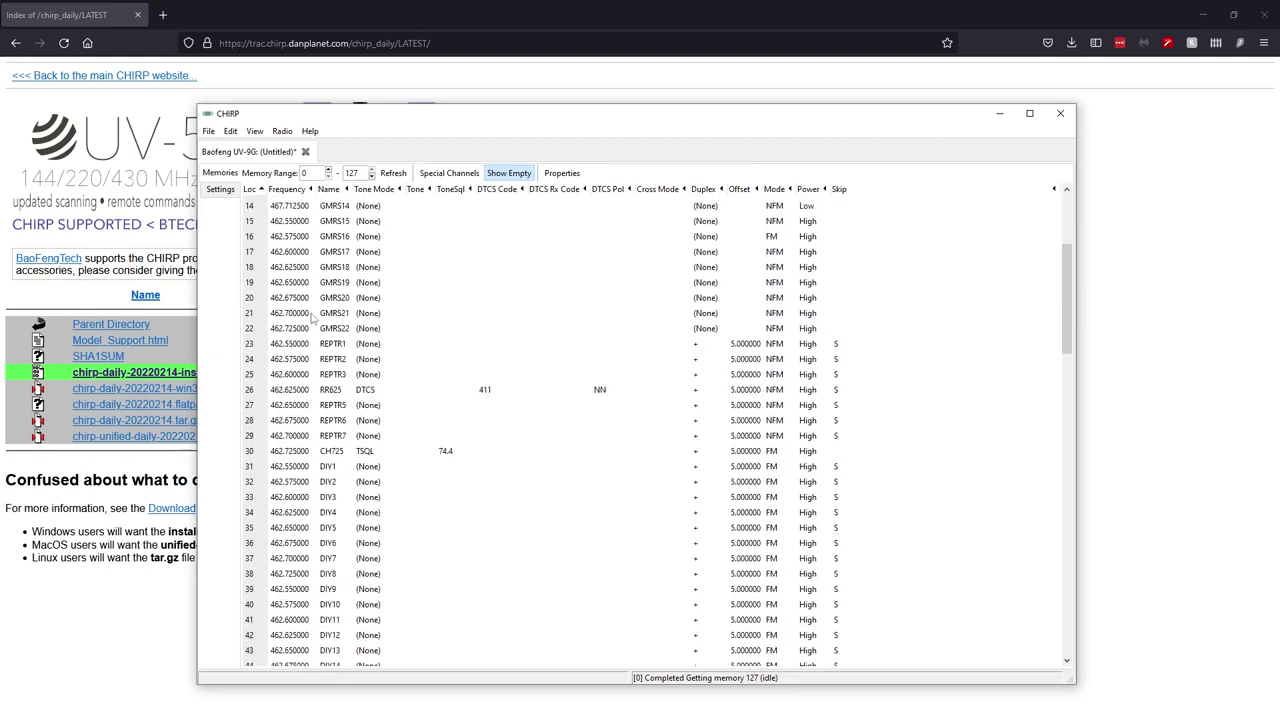
{"action": "scroll", "coordinate": [862, 451], "scroll_direction": "down", "scroll_amount": 4}
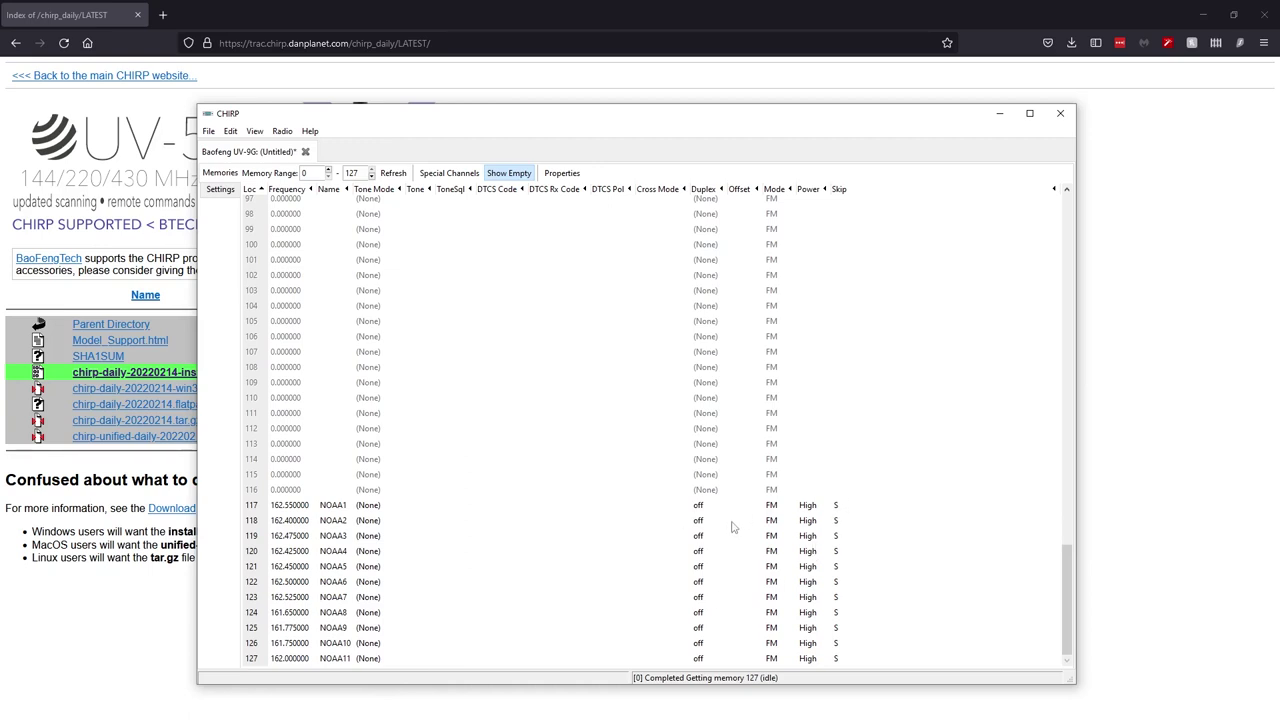
Examine the Skip column for the NOAA channels and review the GMRS, repeater and DIY memories.
{"action": "left_click", "coordinate": [837, 509]}
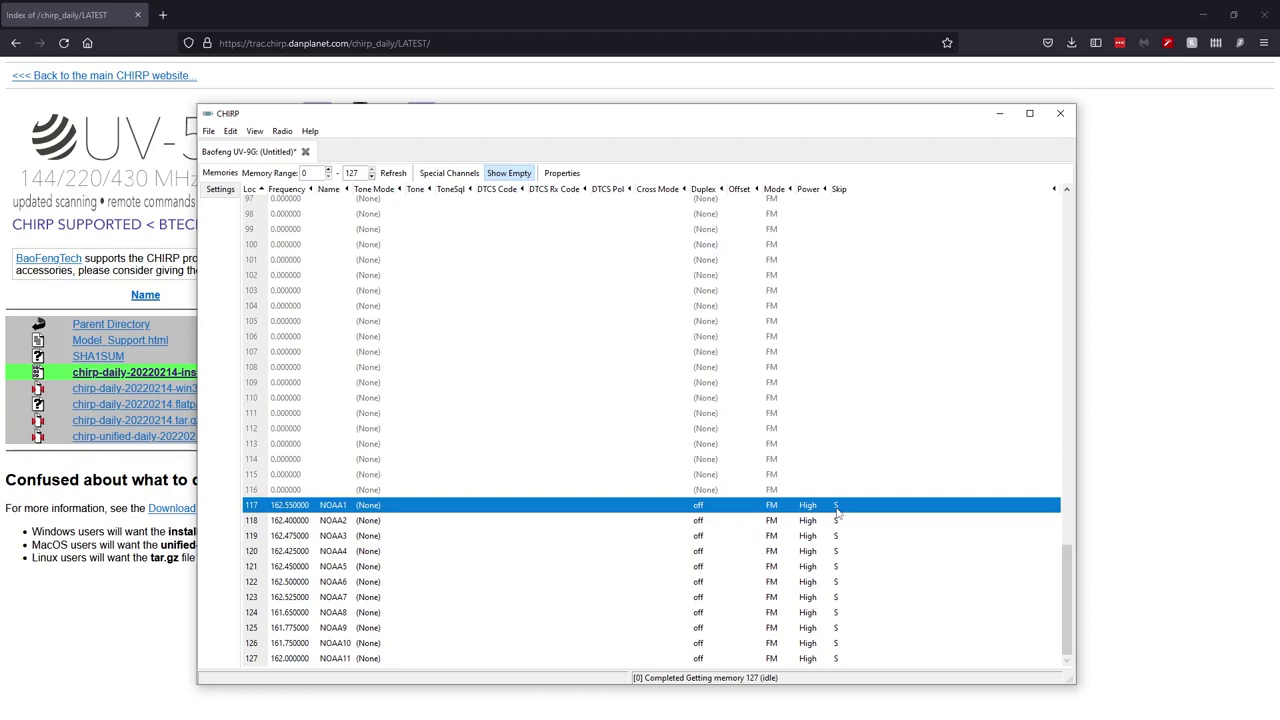
{"action": "scroll", "coordinate": [838, 512], "scroll_direction": "up", "scroll_amount": 10}
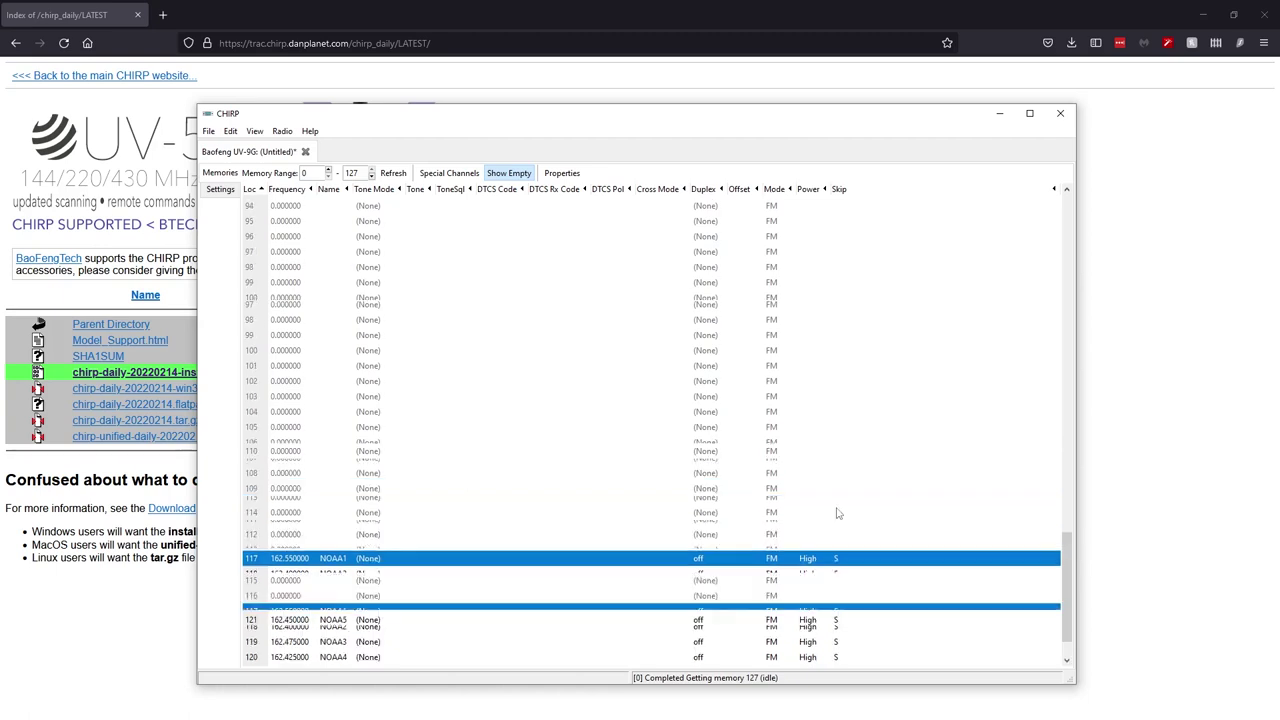
{"action": "scroll", "coordinate": [838, 512], "scroll_direction": "down", "scroll_amount": 15}
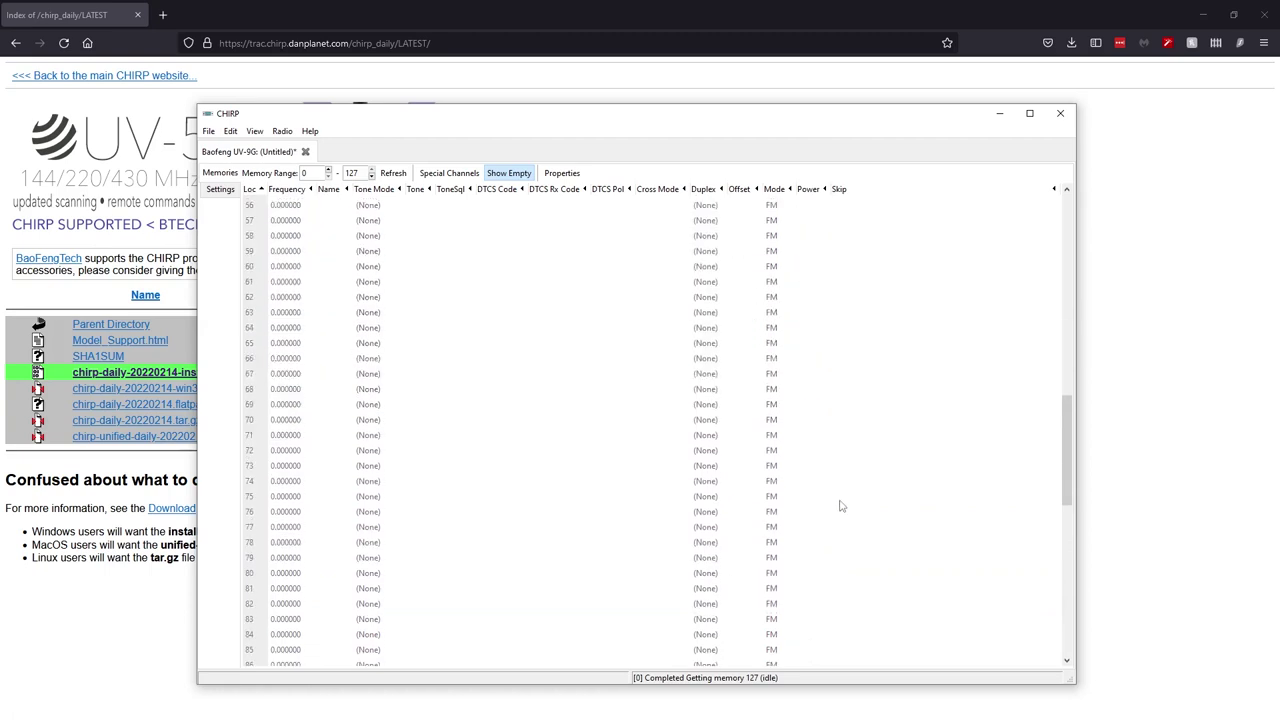
{"action": "left_click", "coordinate": [842, 490]}
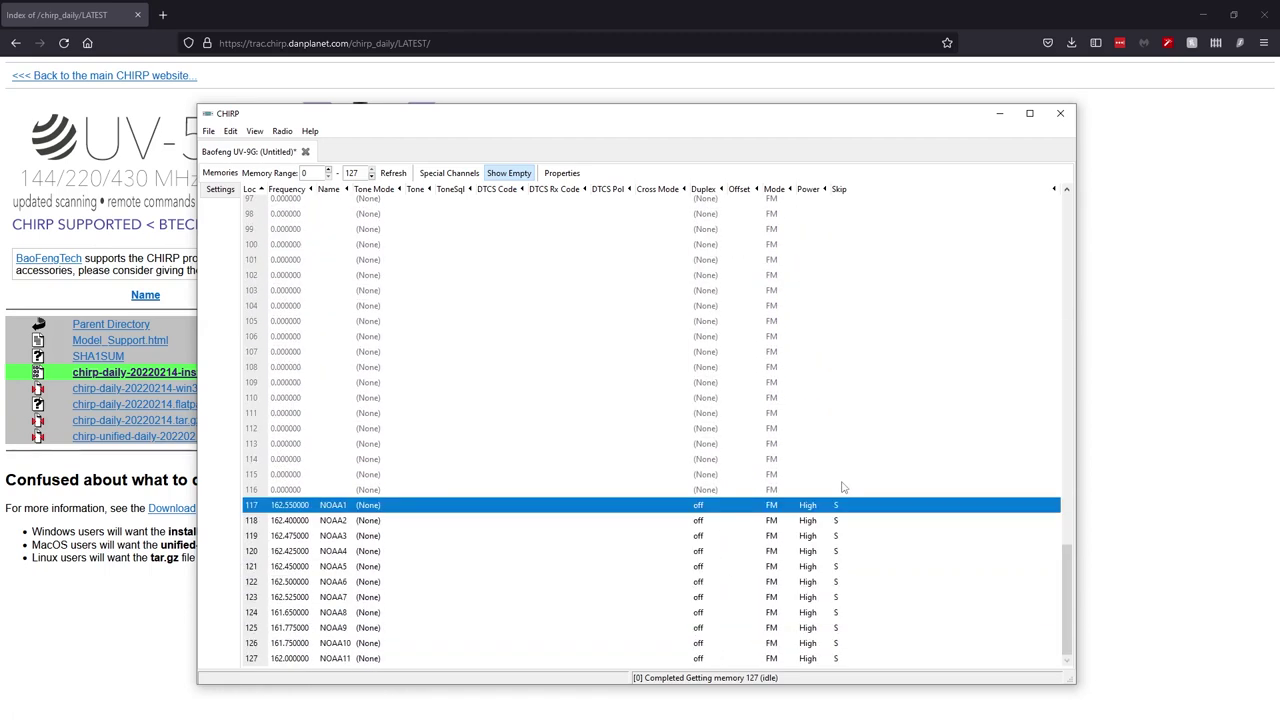
{"action": "scroll", "coordinate": [842, 487], "scroll_direction": "up", "scroll_amount": 20}
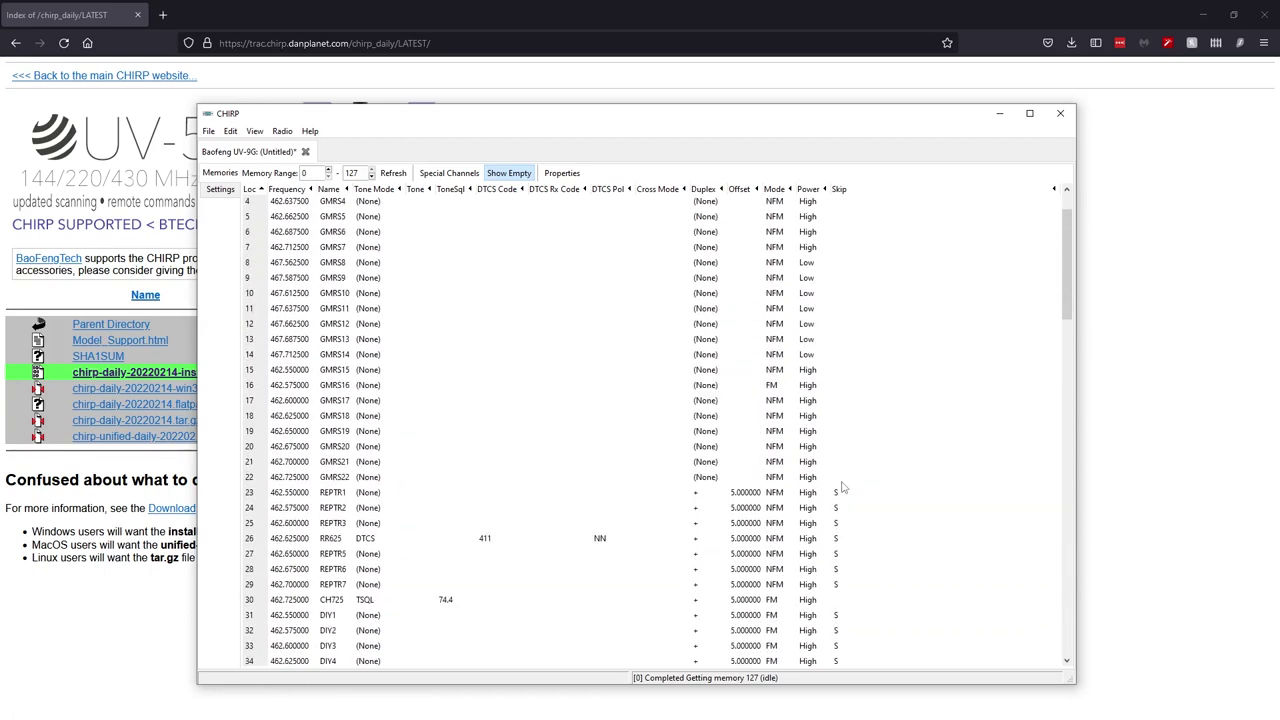
{"action": "scroll", "coordinate": [842, 487], "scroll_direction": "up", "scroll_amount": 2}
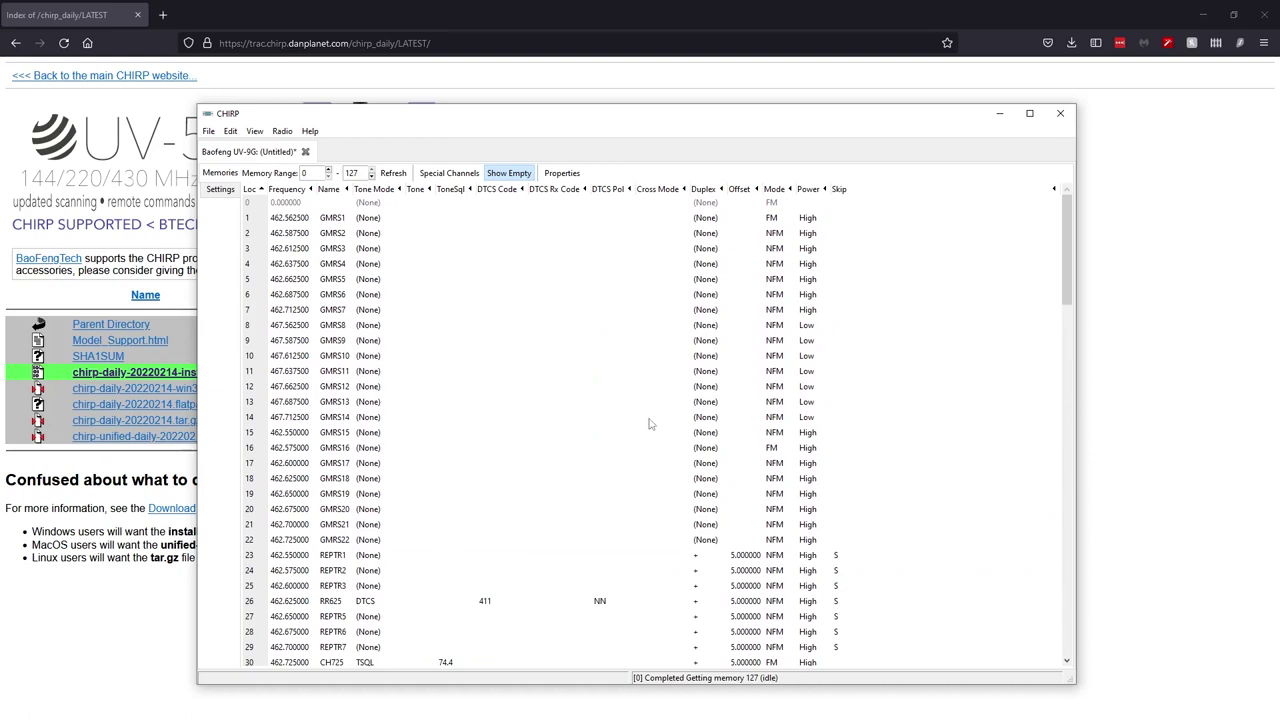
{"action": "scroll", "coordinate": [486, 366], "scroll_direction": "down", "scroll_amount": 7}
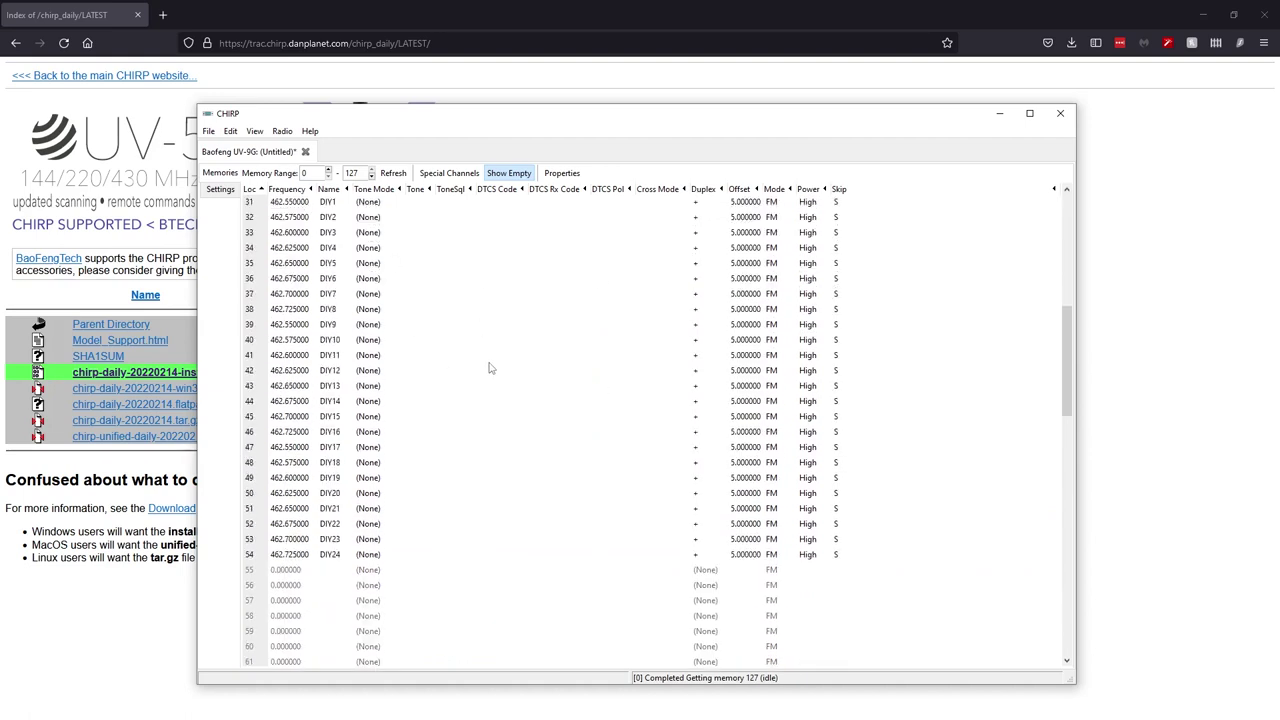
{"action": "scroll", "coordinate": [545, 366], "scroll_direction": "up", "scroll_amount": 3}
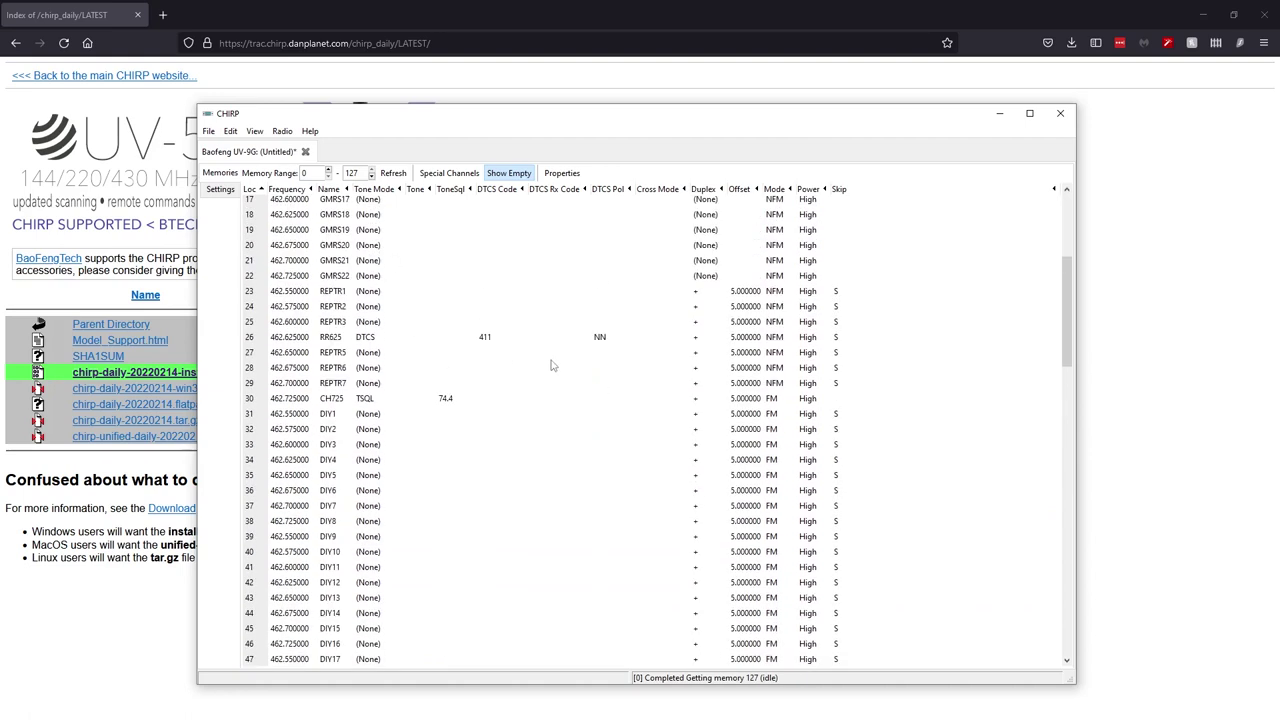
Inspect the editable frequency, name and power fields of channel DIY6, and view the radio upload command.
{"action": "left_click", "coordinate": [283, 492]}
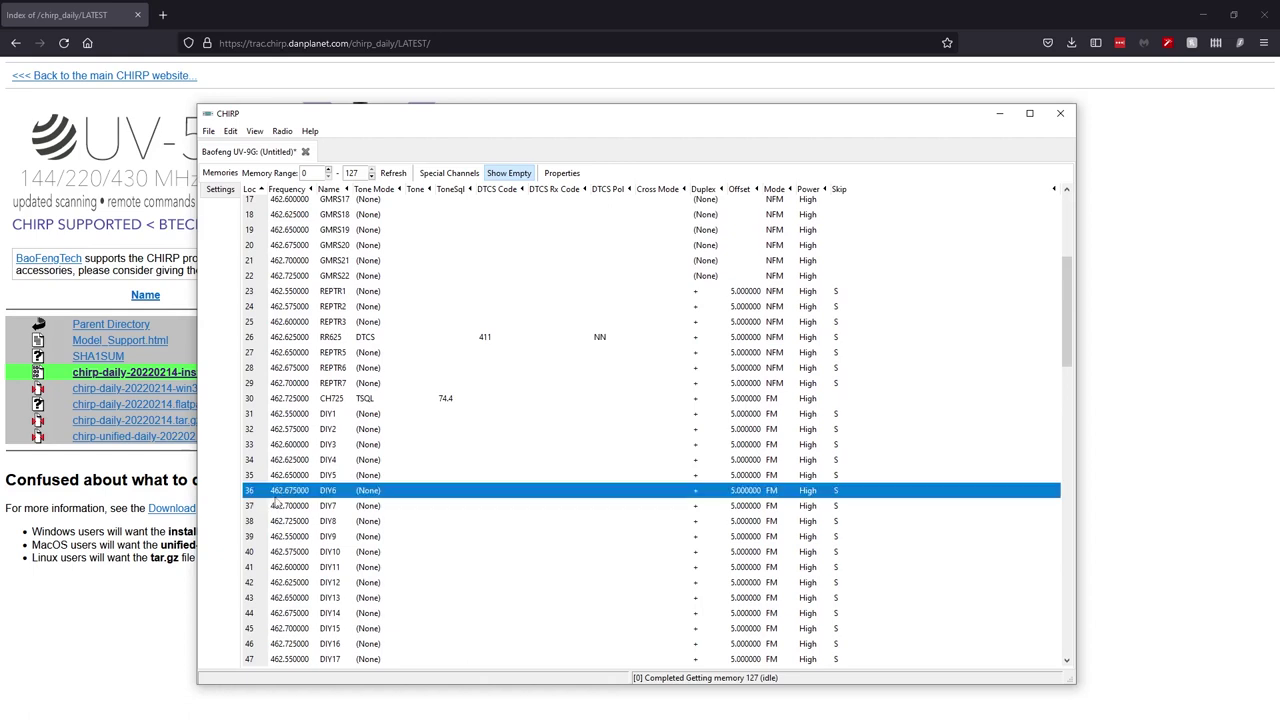
{"action": "left_click", "coordinate": [283, 492]}
{"action": "key", "text": "Tab"}
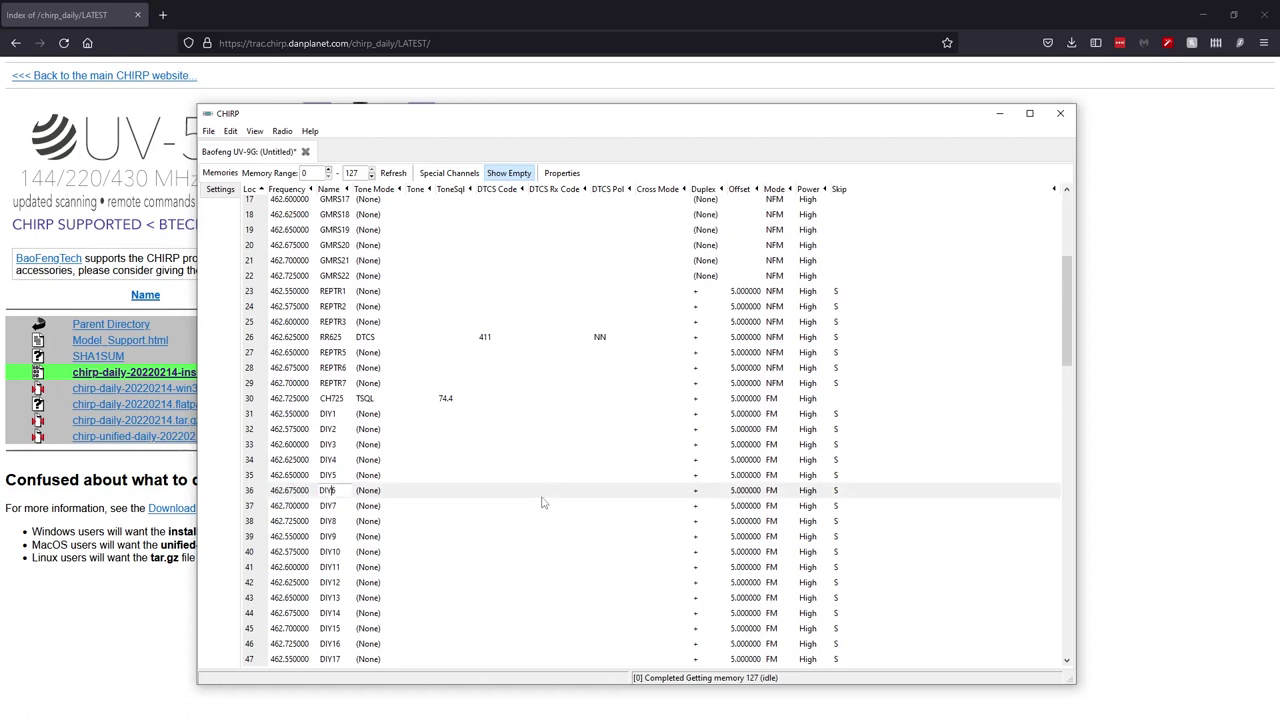
{"action": "left_click", "coordinate": [824, 490]}
{"action": "left_click", "coordinate": [280, 134]}
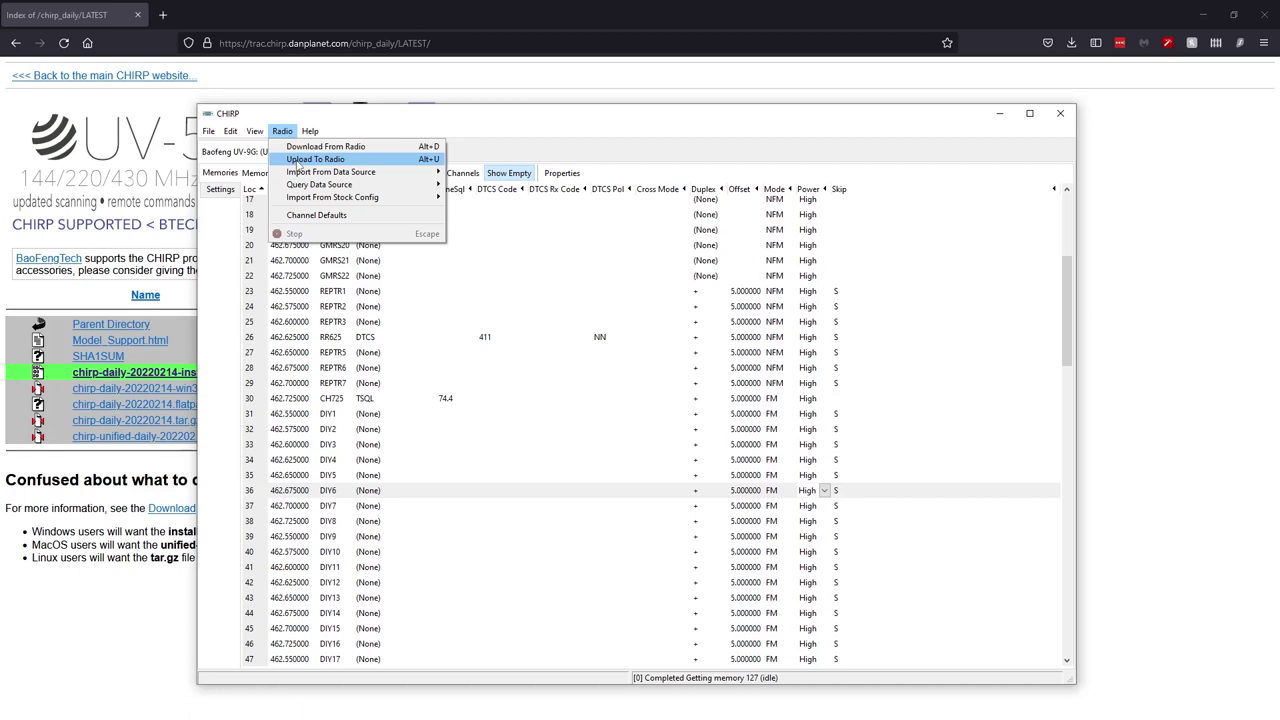
{"action": "left_click", "coordinate": [224, 196]}
Open the radio's settings and inspect the basic settings and the two power-on message fields.
{"action": "left_click", "coordinate": [224, 196]}
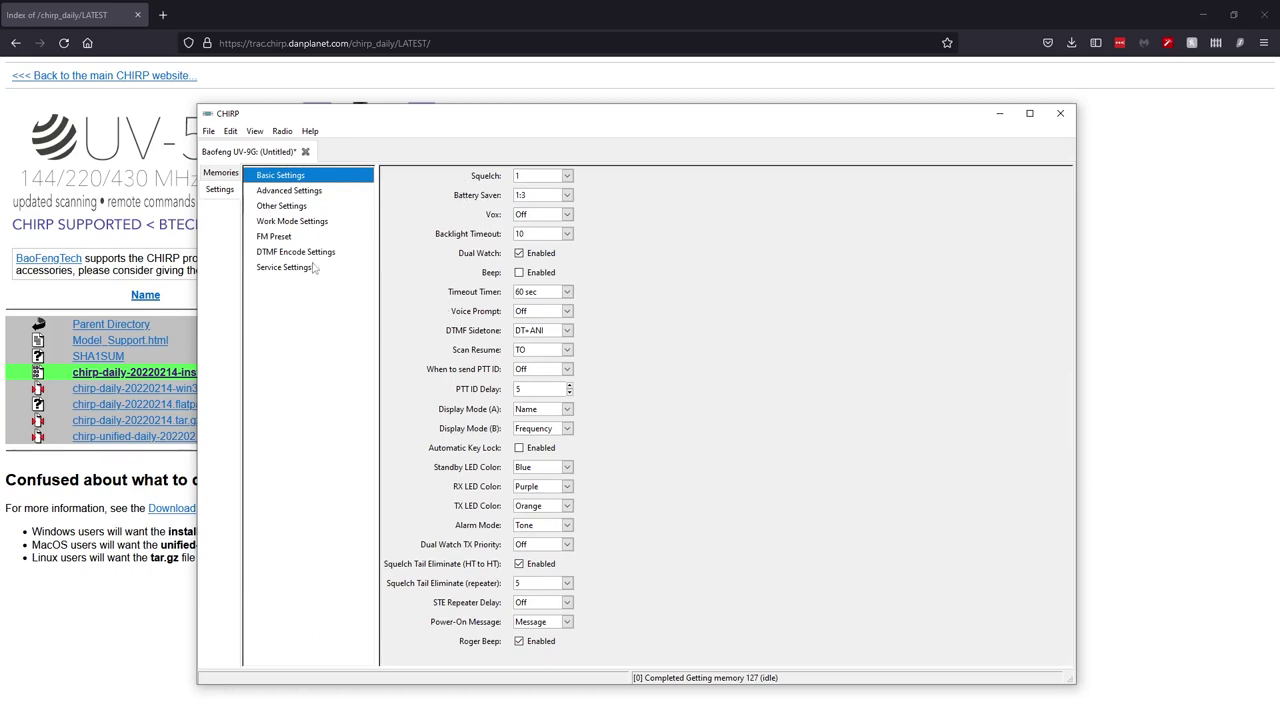
{"action": "left_click", "coordinate": [300, 205]}
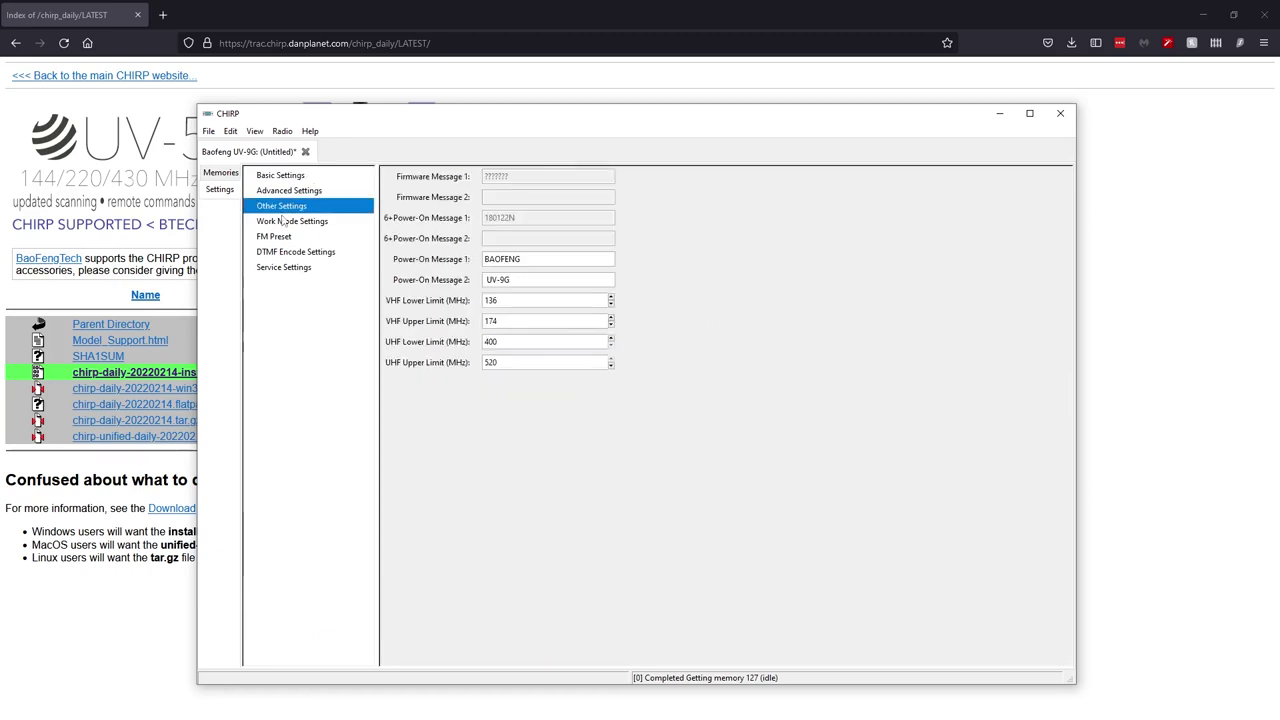
{"action": "double_click", "coordinate": [549, 260]}
{"action": "left_click", "coordinate": [525, 281]}
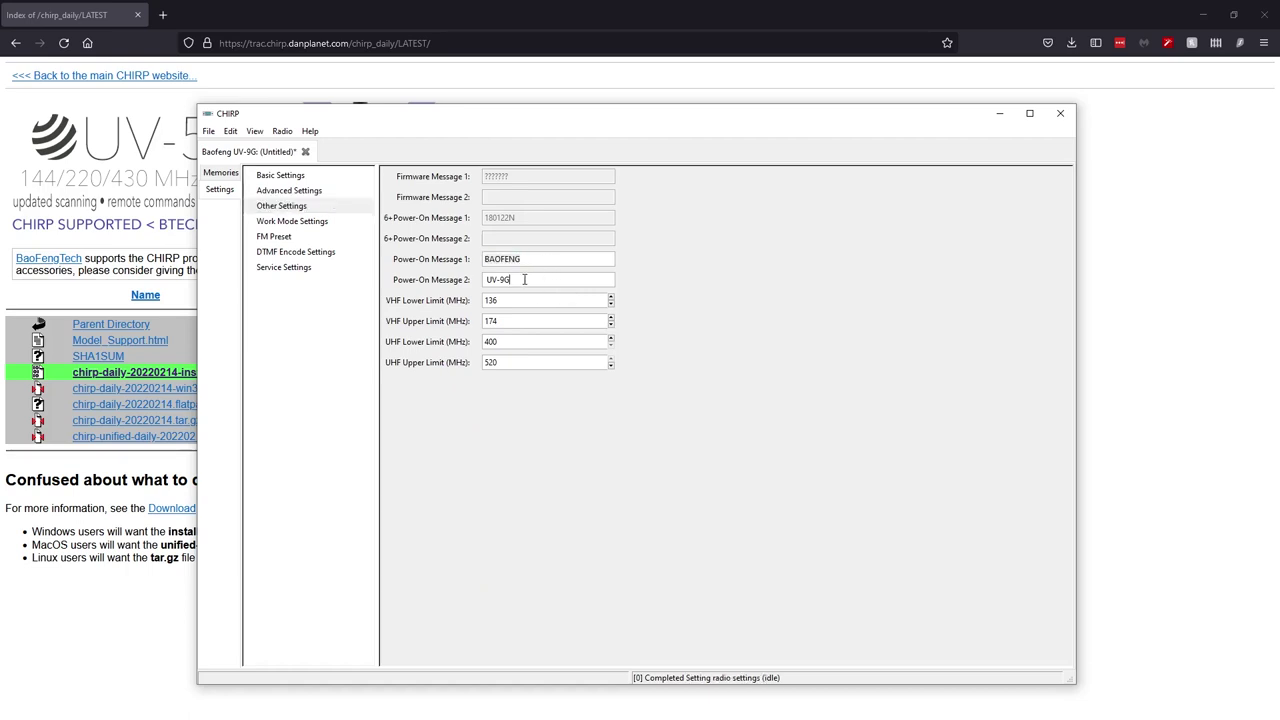
{"action": "double_click", "coordinate": [525, 281]}
Review the advanced, work mode, DTMF encode and other radio settings, and return to the memory list.
{"action": "left_click", "coordinate": [288, 191]}
{"action": "left_click", "coordinate": [292, 222]}
{"action": "left_click", "coordinate": [291, 253]}
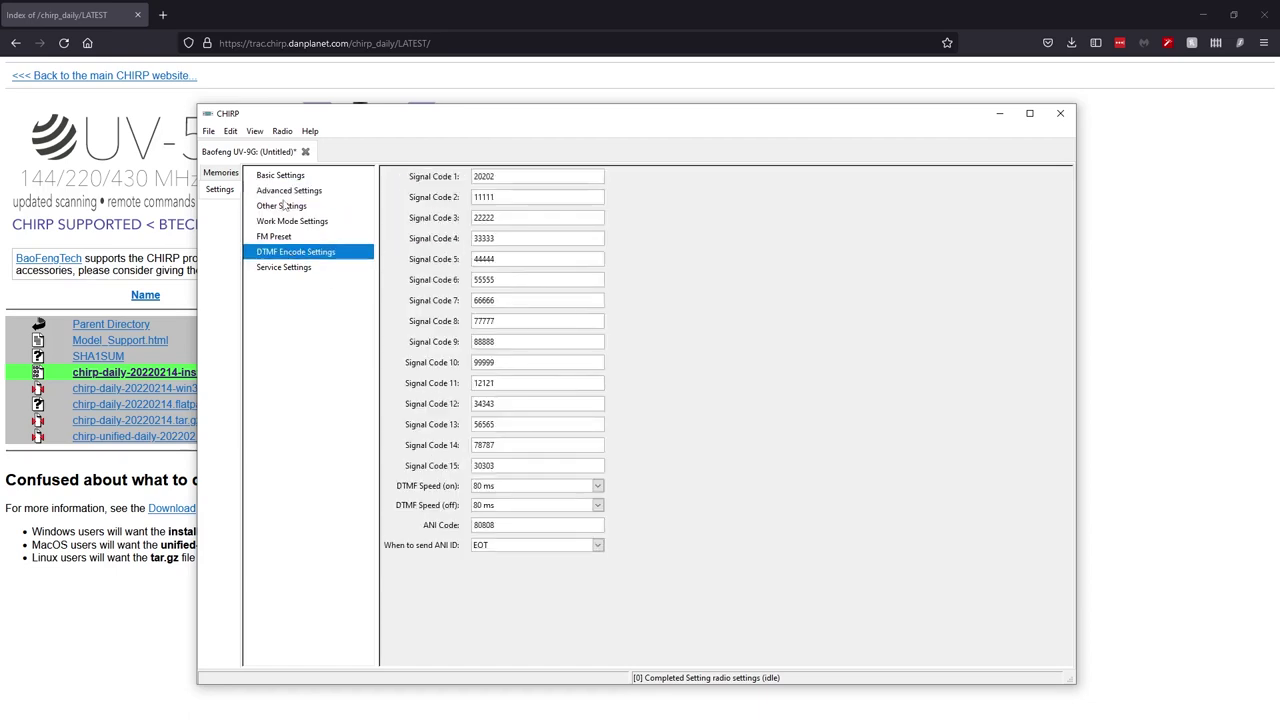
{"action": "left_click", "coordinate": [284, 206]}
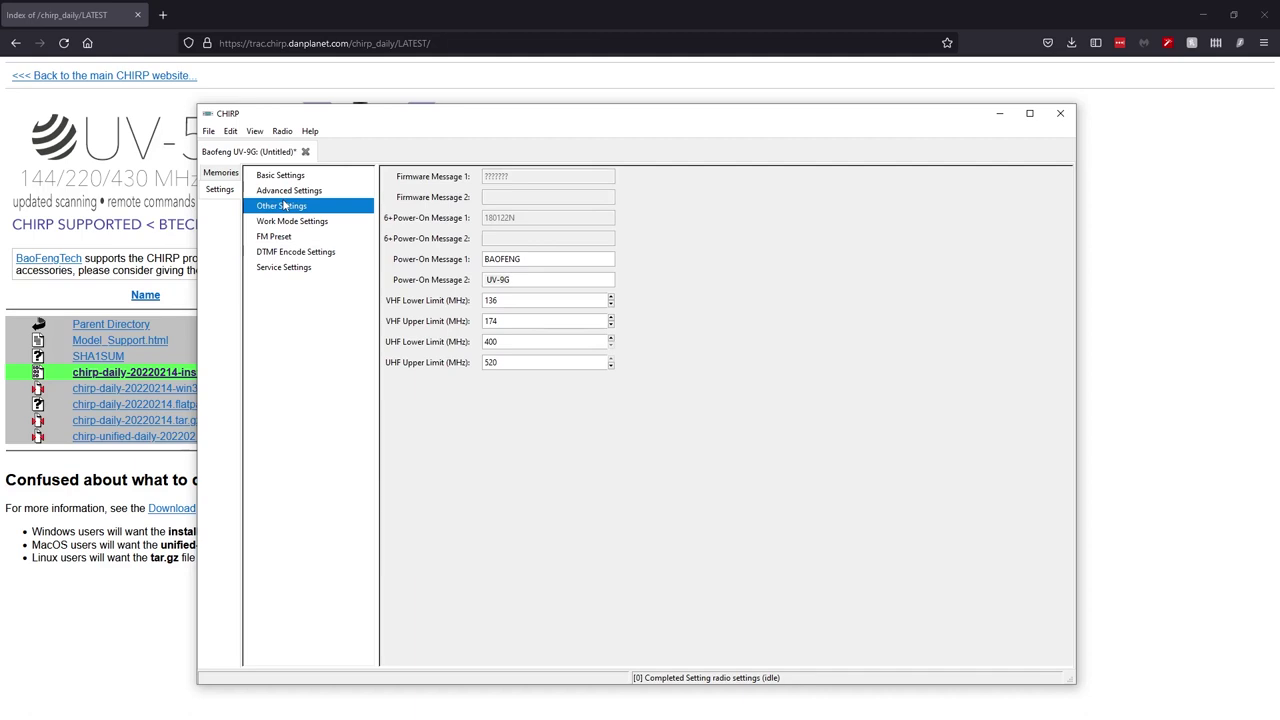
{"action": "left_click", "coordinate": [221, 174]}
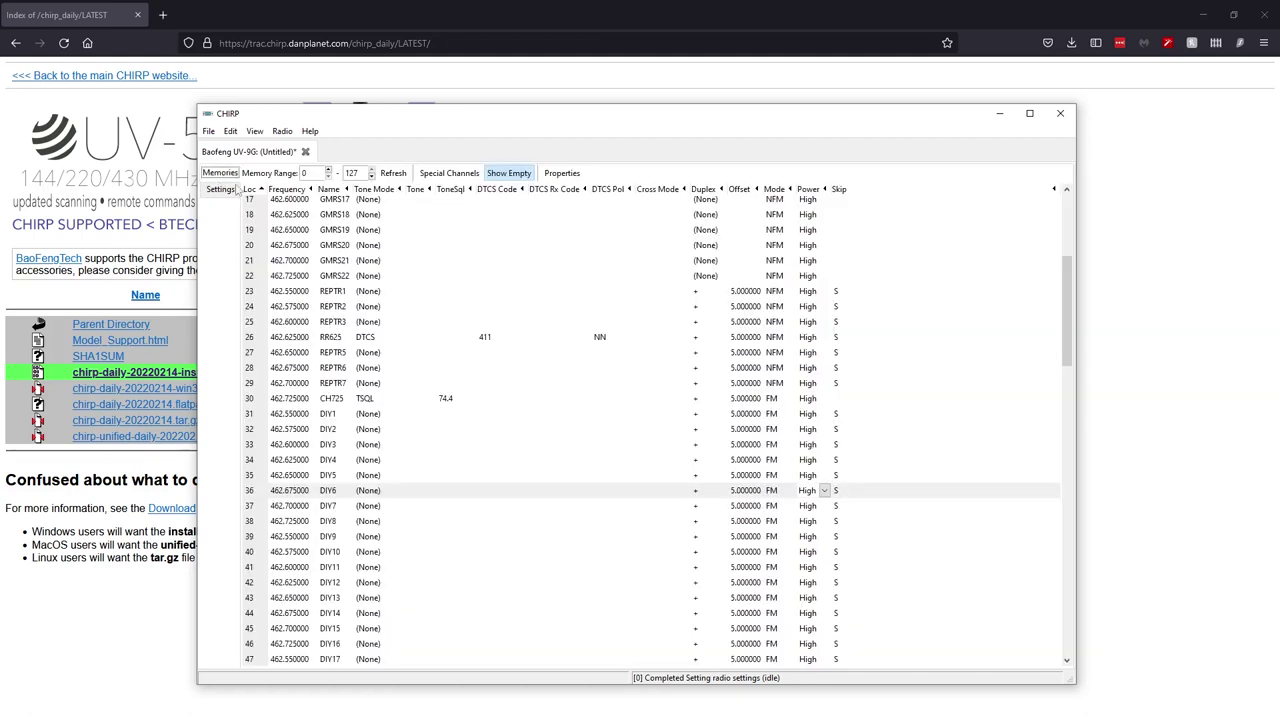